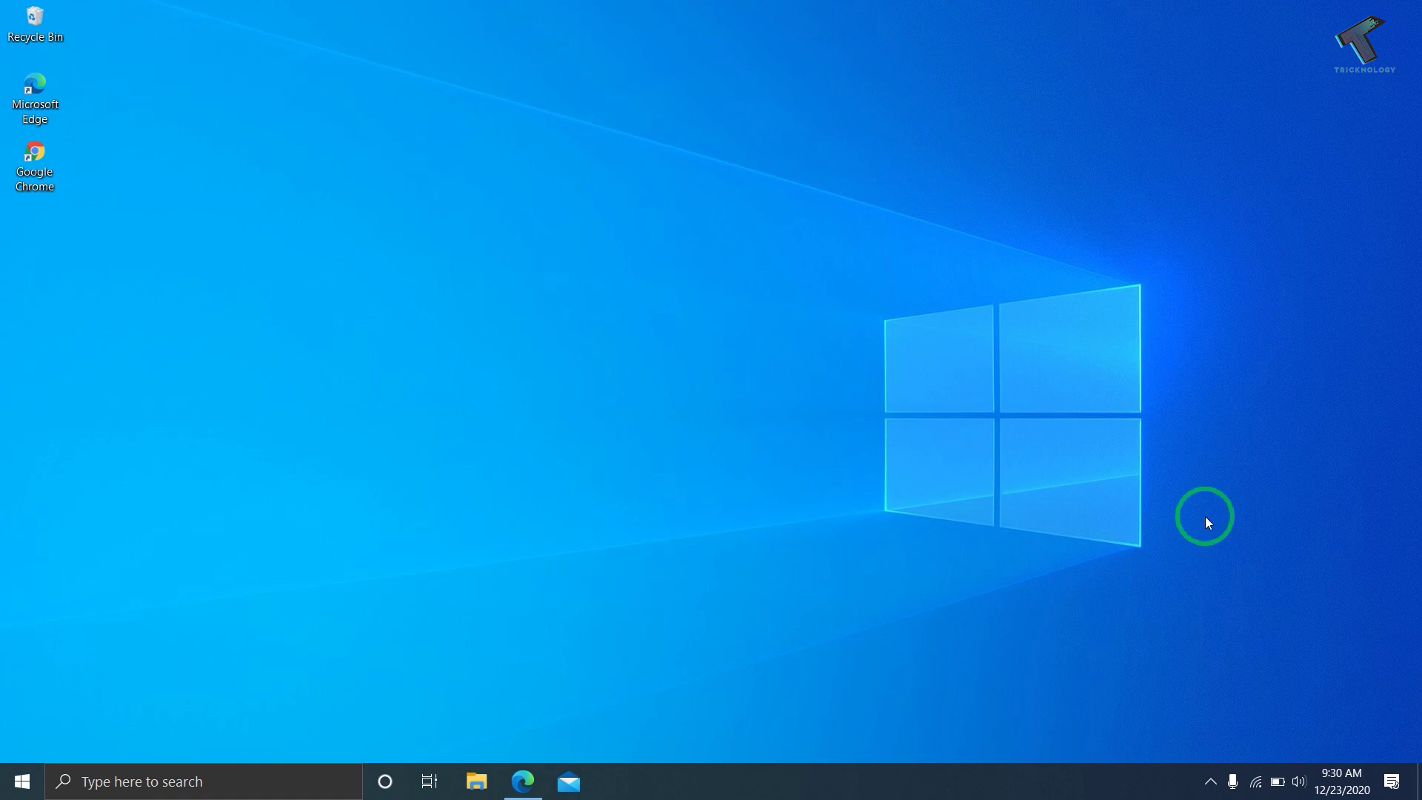
Step: Open Windows Settings from the Start menu and go to Privacy
{"action": "left_click", "coordinate": [26, 779]}
{"action": "mouse_move", "coordinate": [23, 698]}
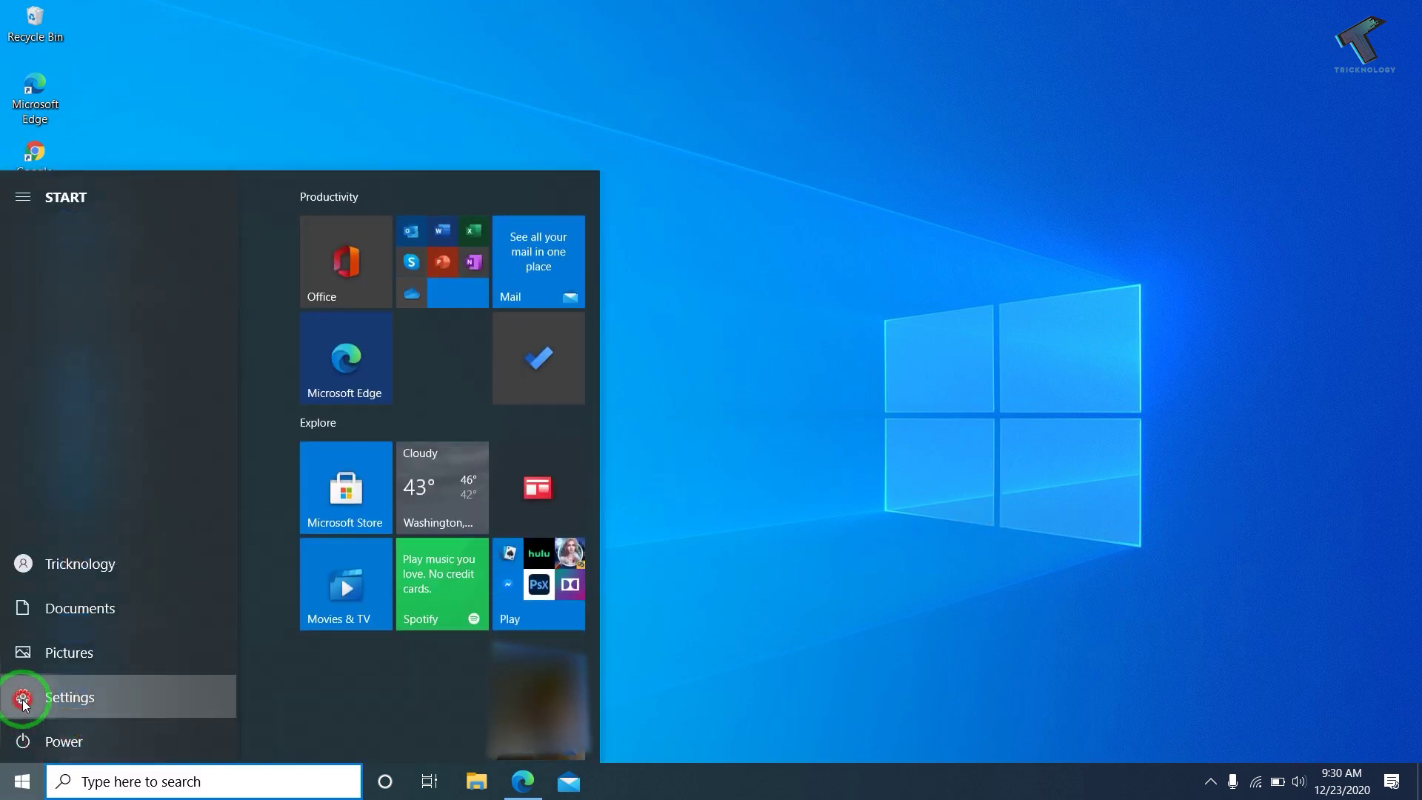
{"action": "left_click", "coordinate": [44, 699]}
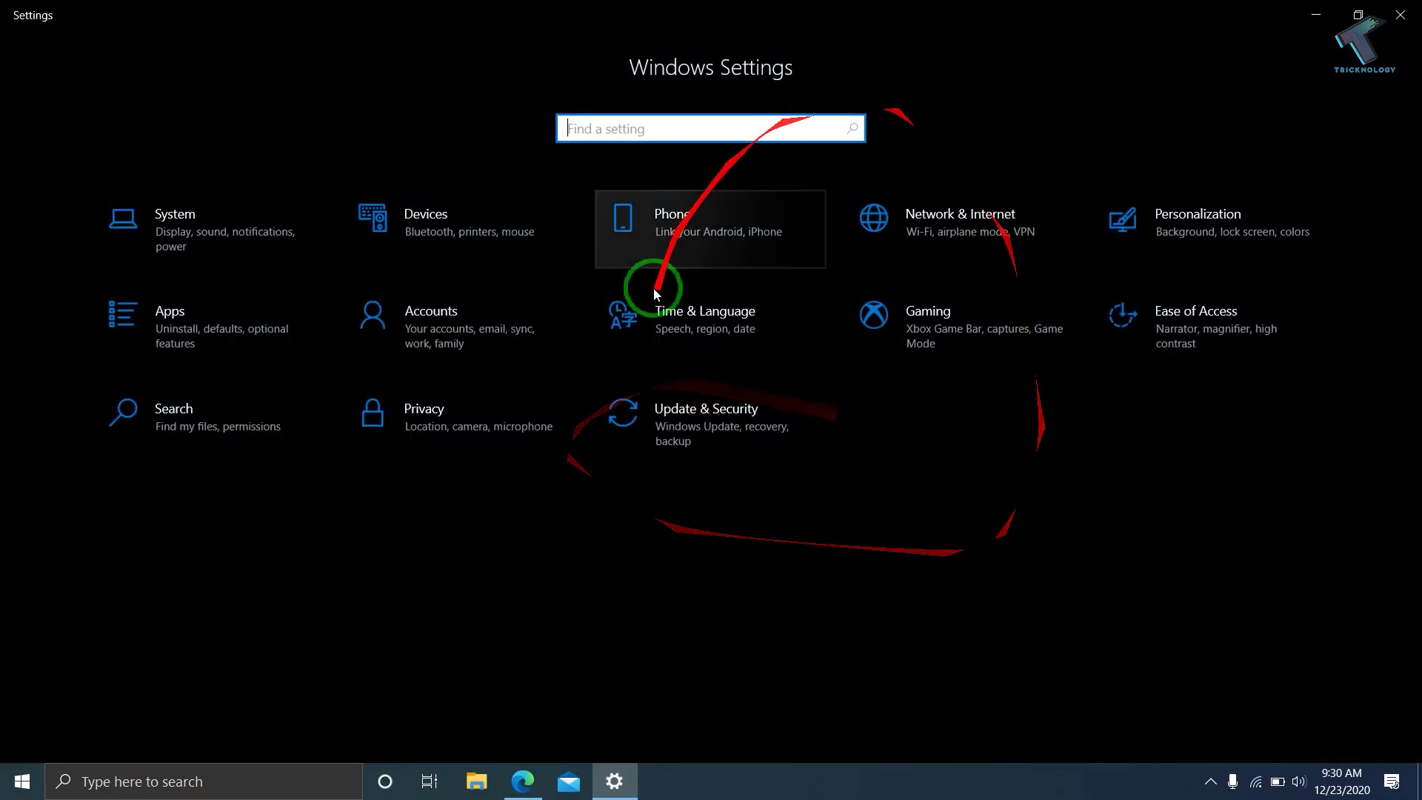
{"action": "left_click", "coordinate": [494, 422]}
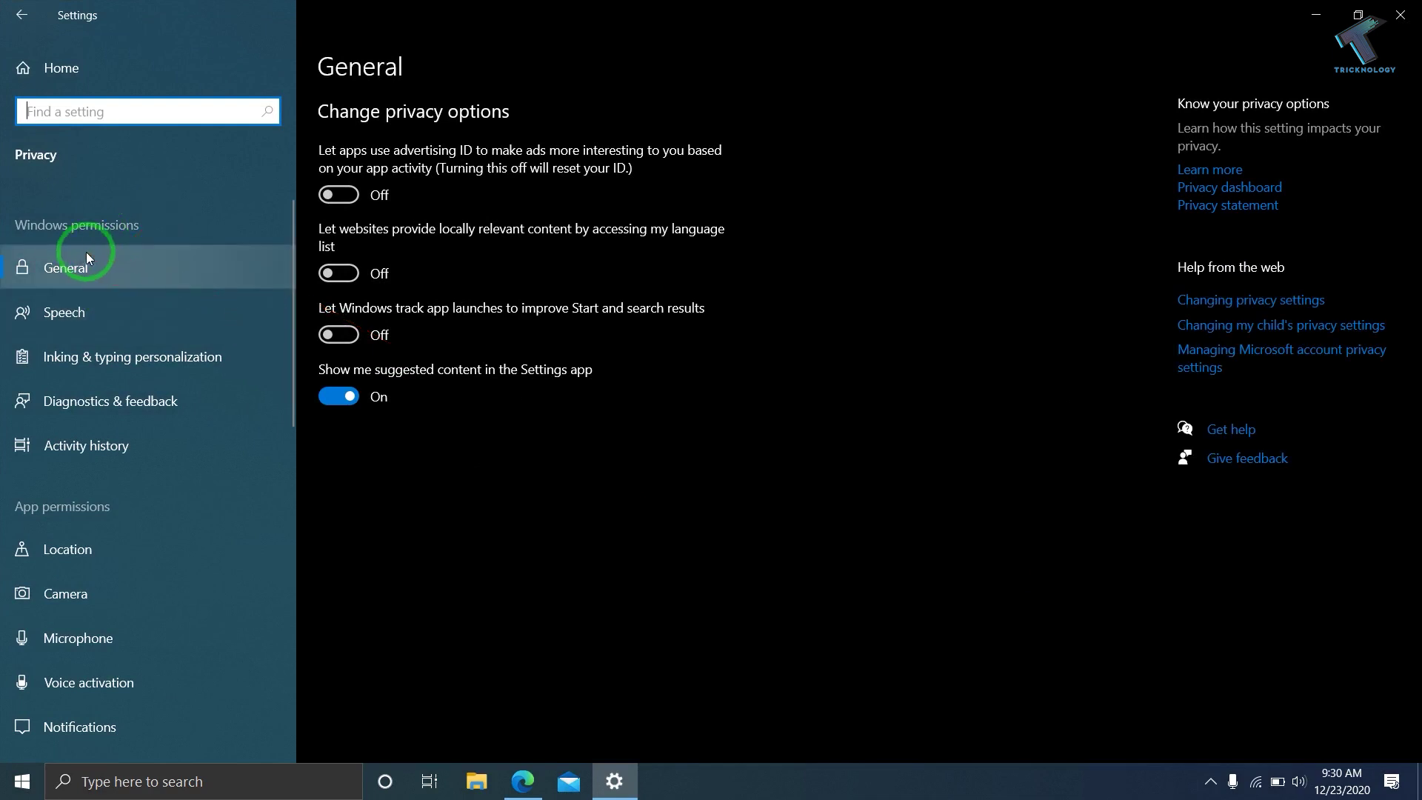
Step: Visit Speech and Inking & typing, then turn Tailored experiences Off in Diagnostics & feedback
{"action": "left_click", "coordinate": [66, 308]}
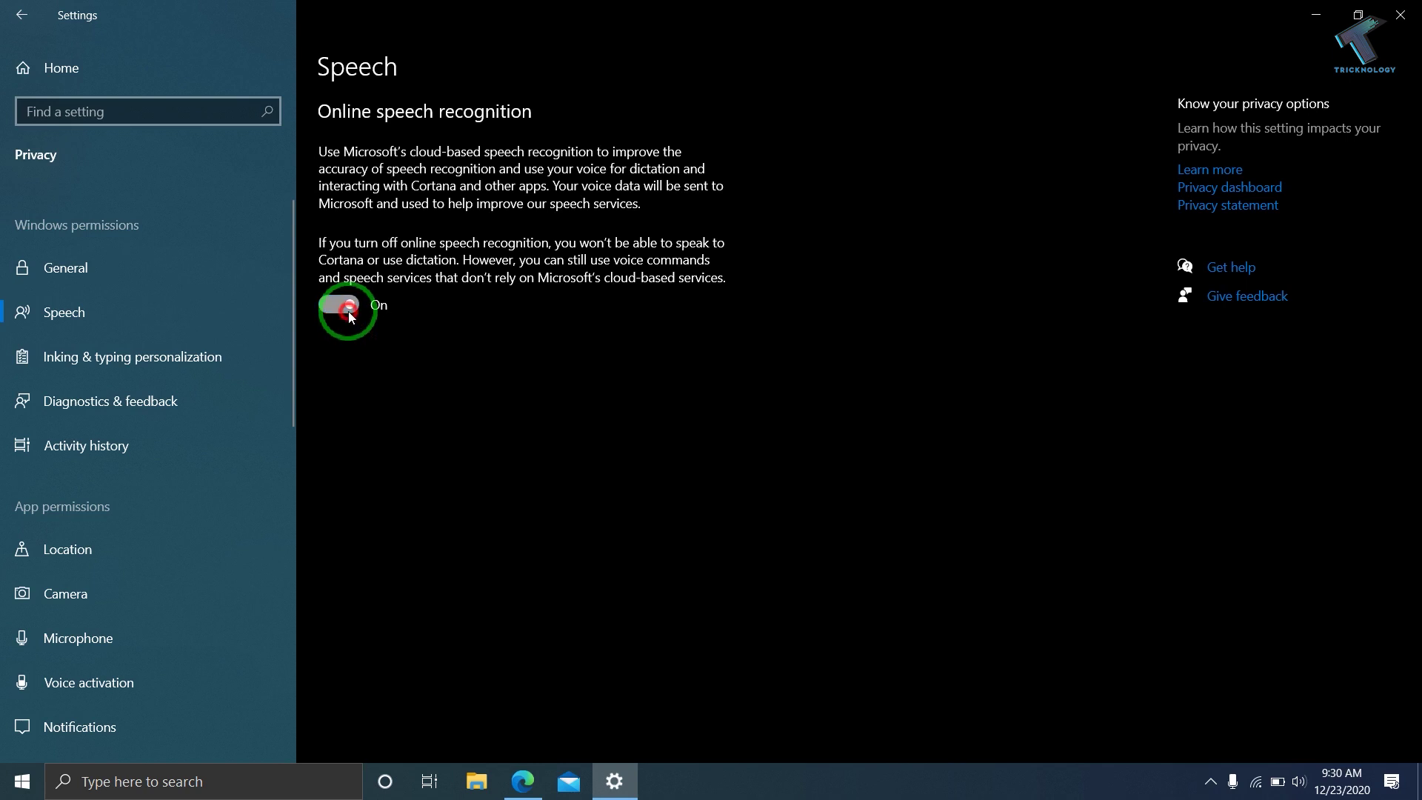
{"action": "left_click", "coordinate": [174, 359]}
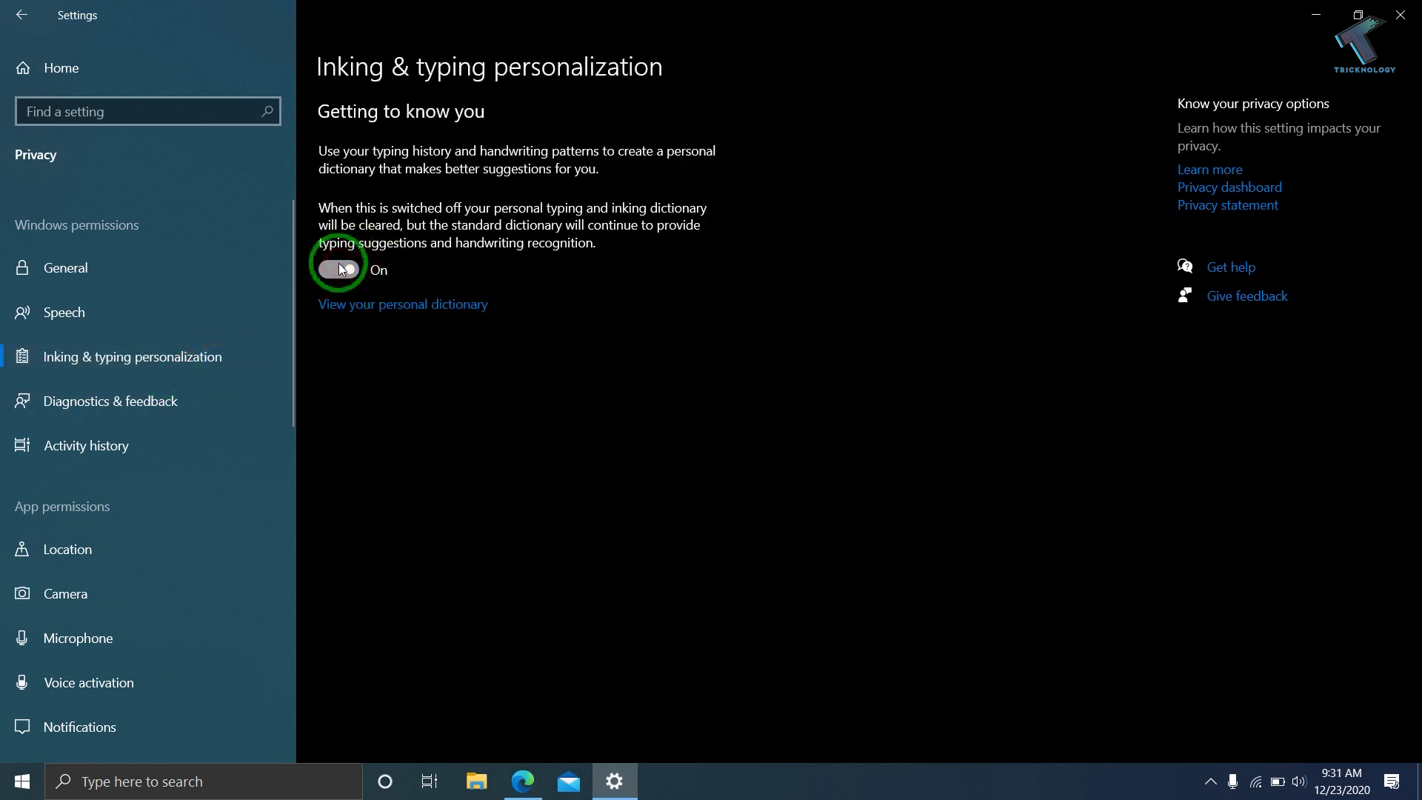
{"action": "left_click", "coordinate": [228, 398]}
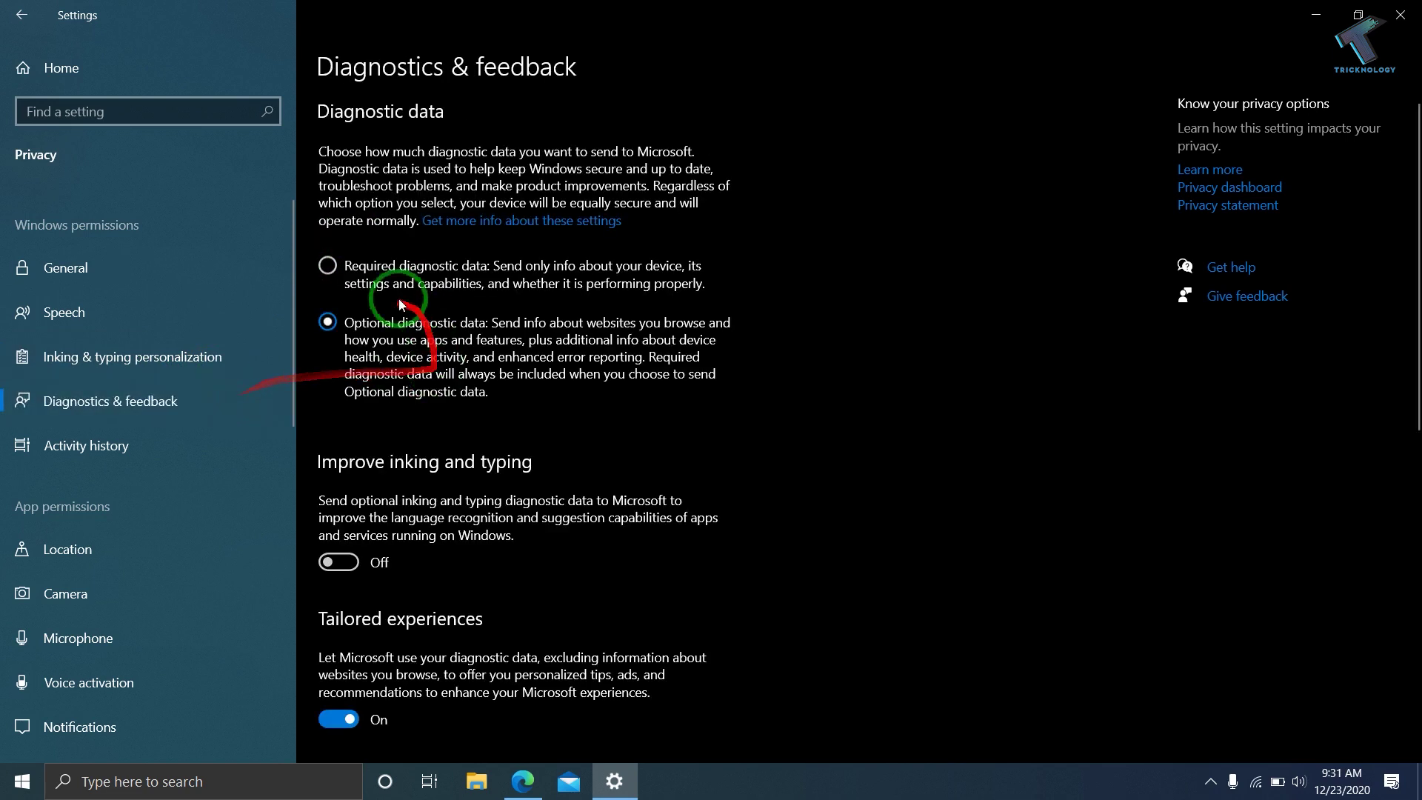
{"action": "left_click", "coordinate": [334, 715]}
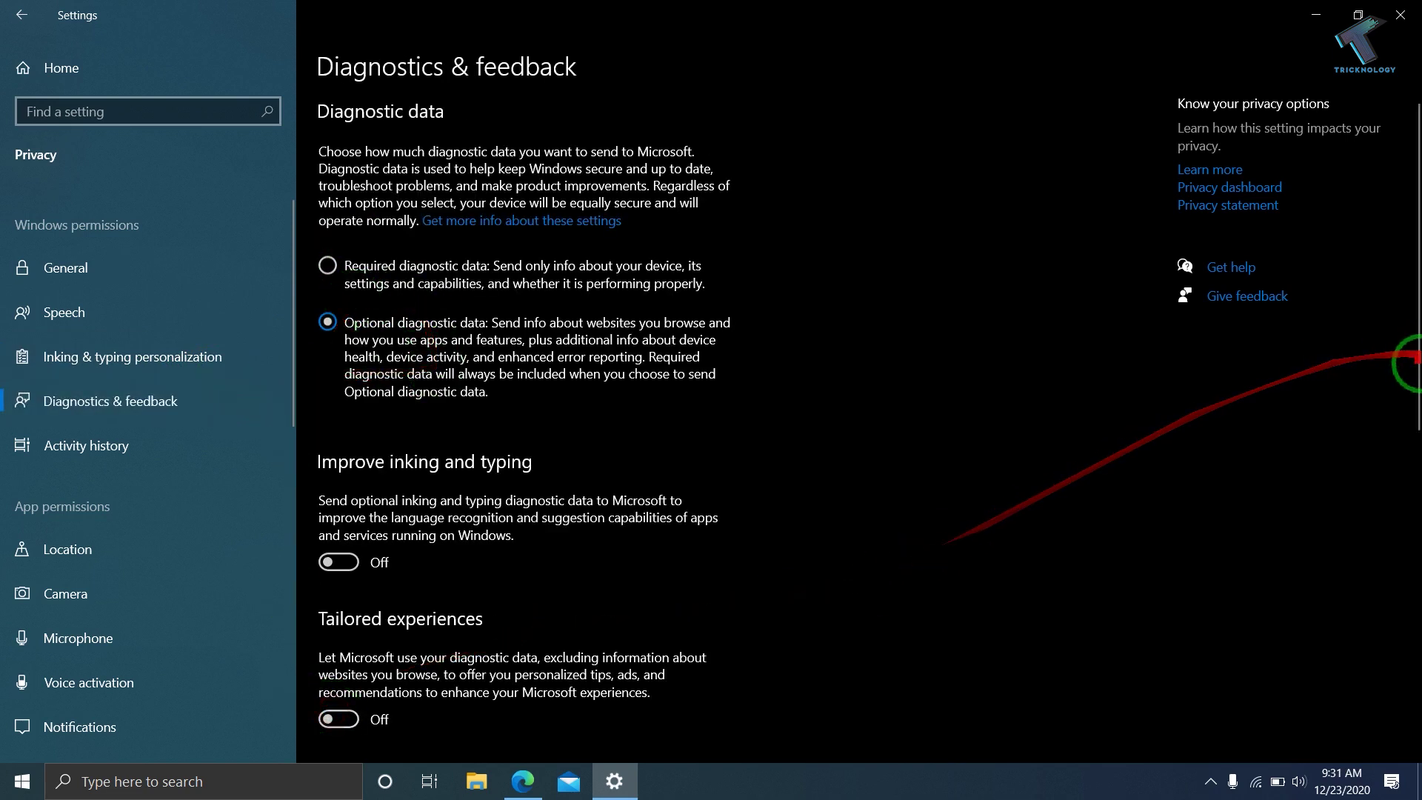
{"action": "left_click_drag", "start_coordinate": [1415, 476], "coordinate": [1414, 716]}
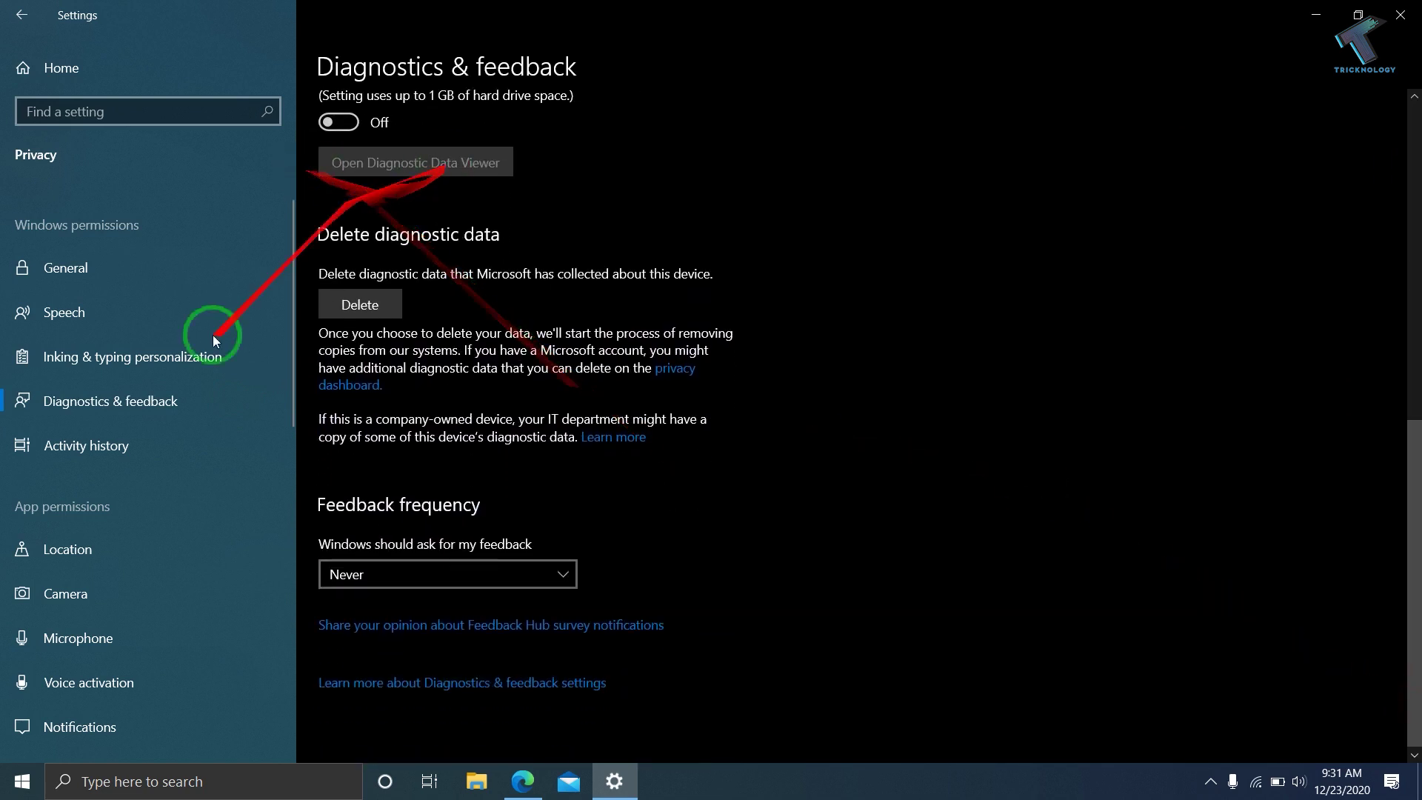
{"action": "left_click", "coordinate": [119, 457]}
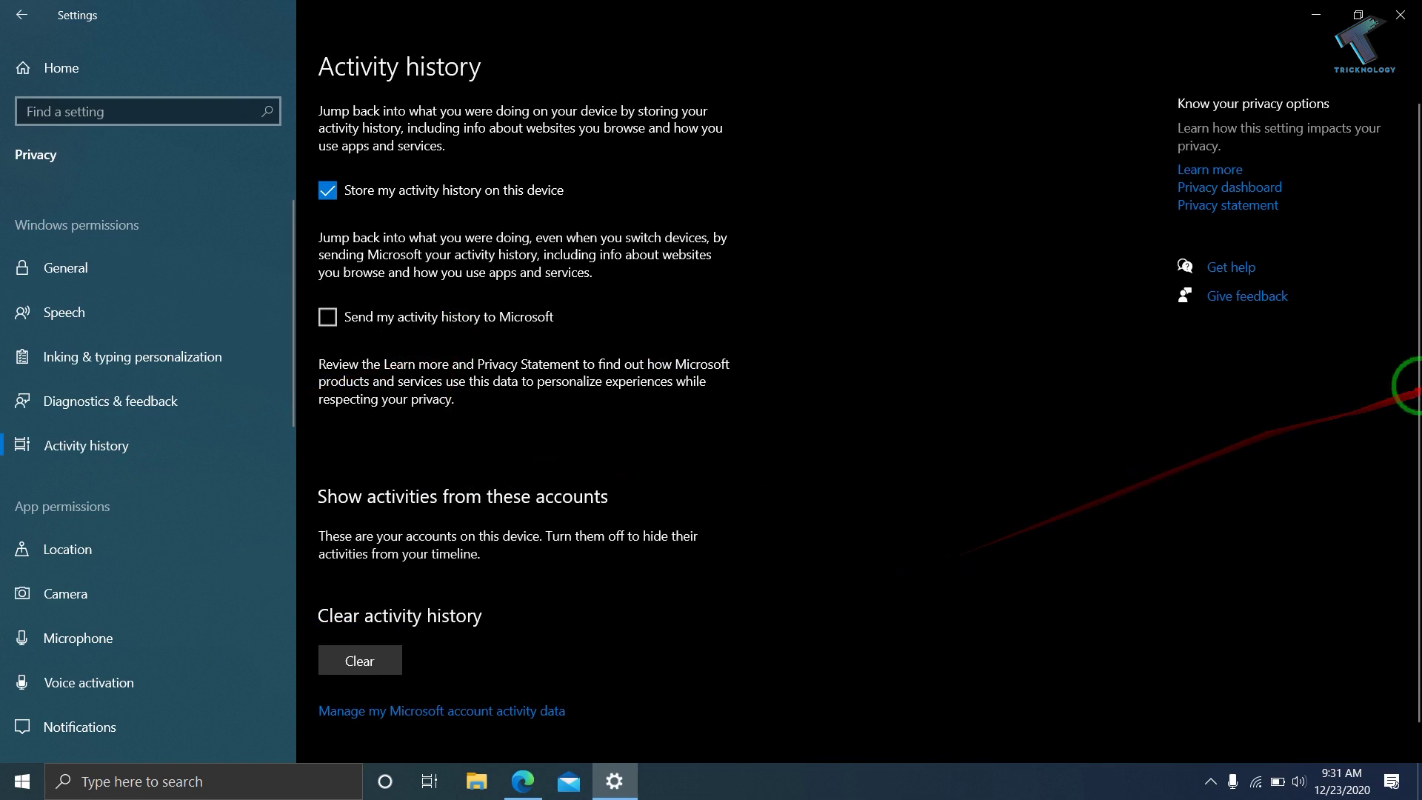
Step: Go through the Location, Camera, Microphone and Voice activation privacy pages to Notifications
{"action": "scroll", "coordinate": [1371, 656], "scroll_direction": "down", "scroll_amount": 1}
{"action": "left_click", "coordinate": [56, 548]}
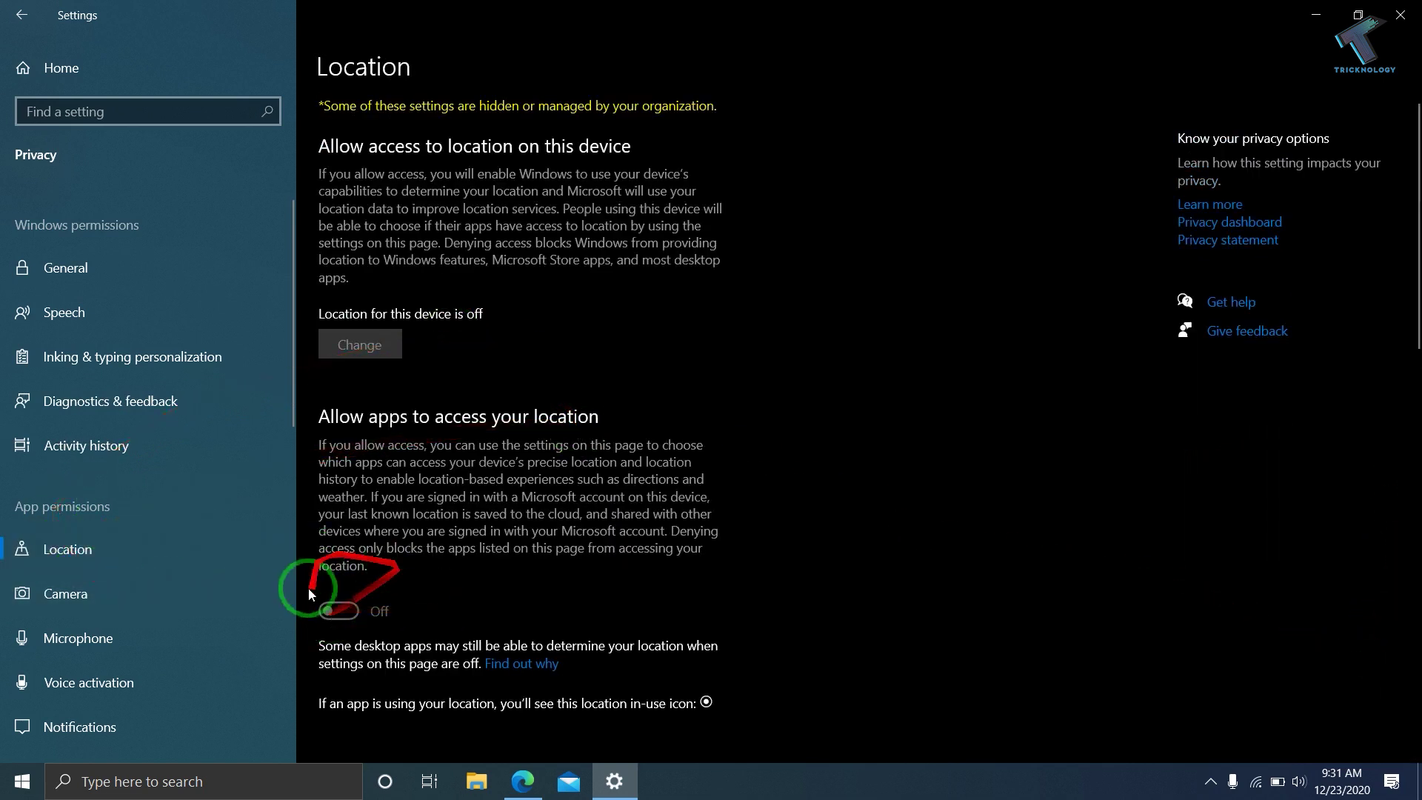
{"action": "scroll", "coordinate": [1400, 485], "scroll_direction": "down", "scroll_amount": 5}
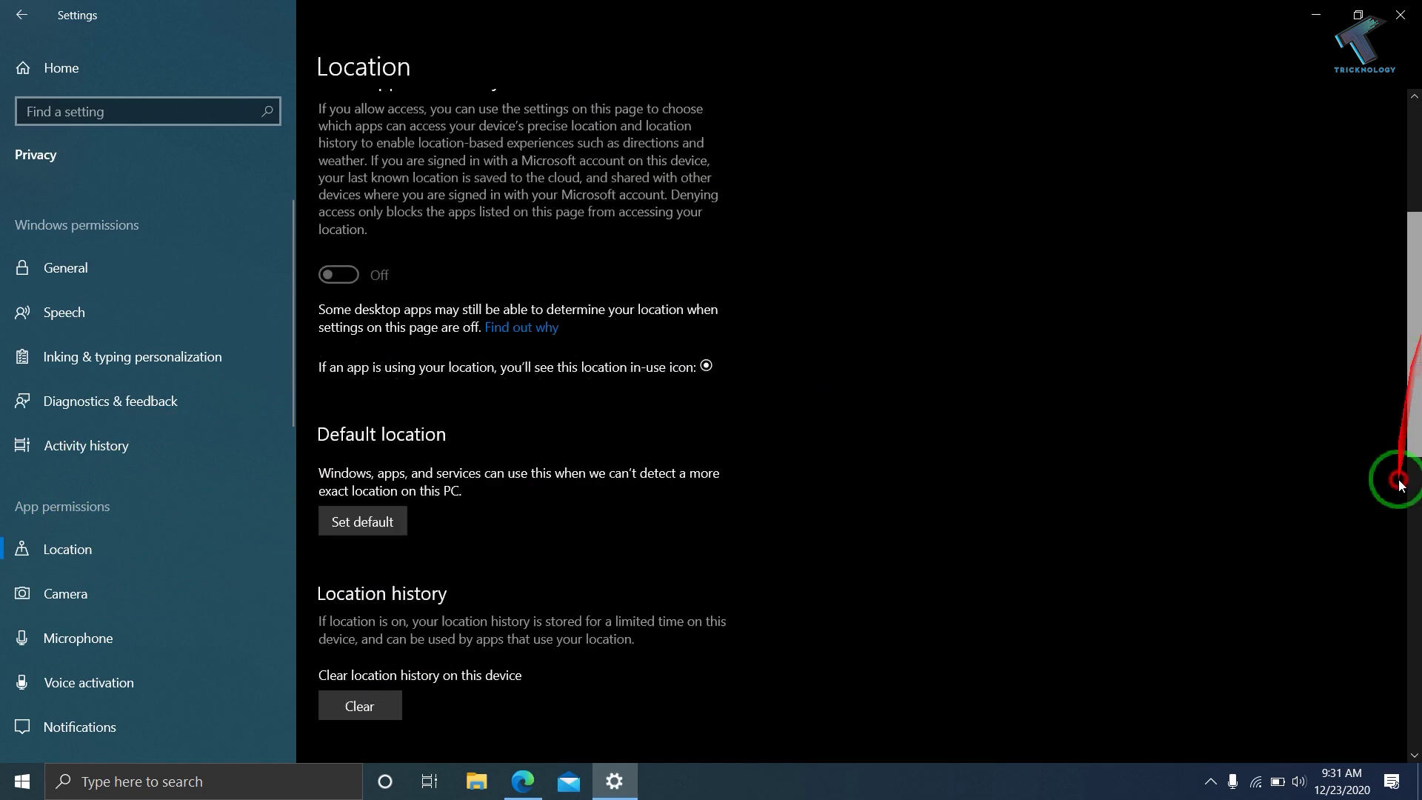
{"action": "scroll", "coordinate": [1400, 485], "scroll_direction": "down", "scroll_amount": 2}
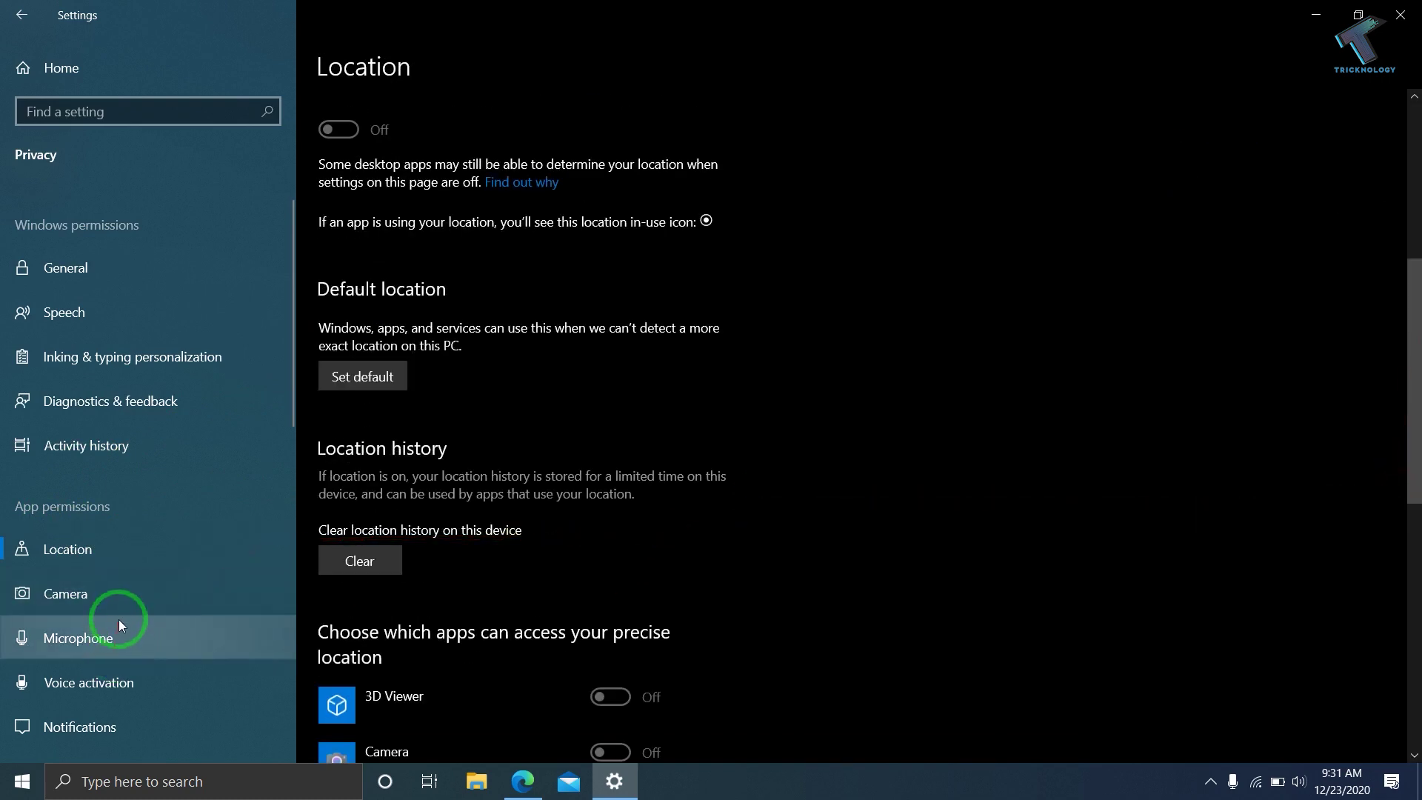
{"action": "left_click", "coordinate": [79, 593]}
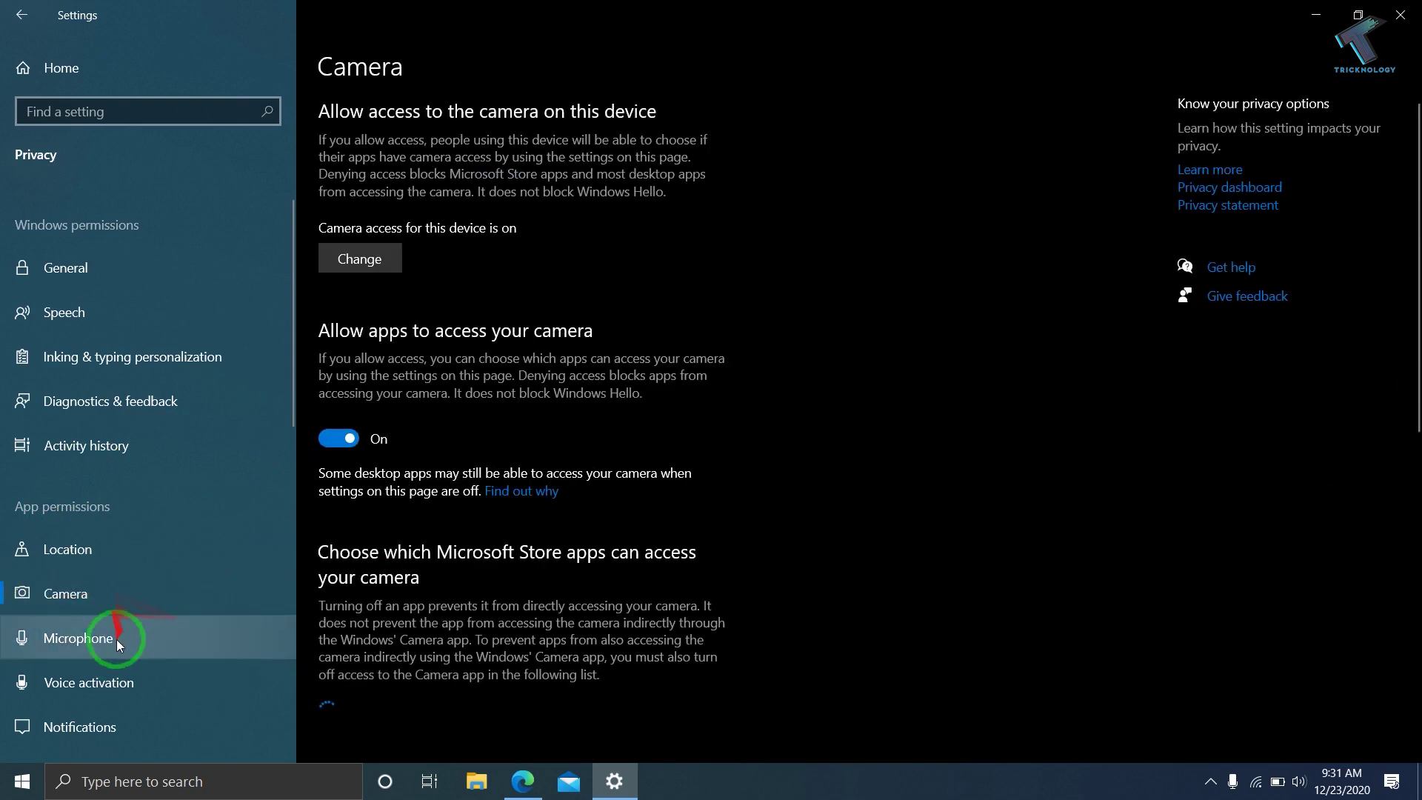
{"action": "left_click", "coordinate": [117, 639]}
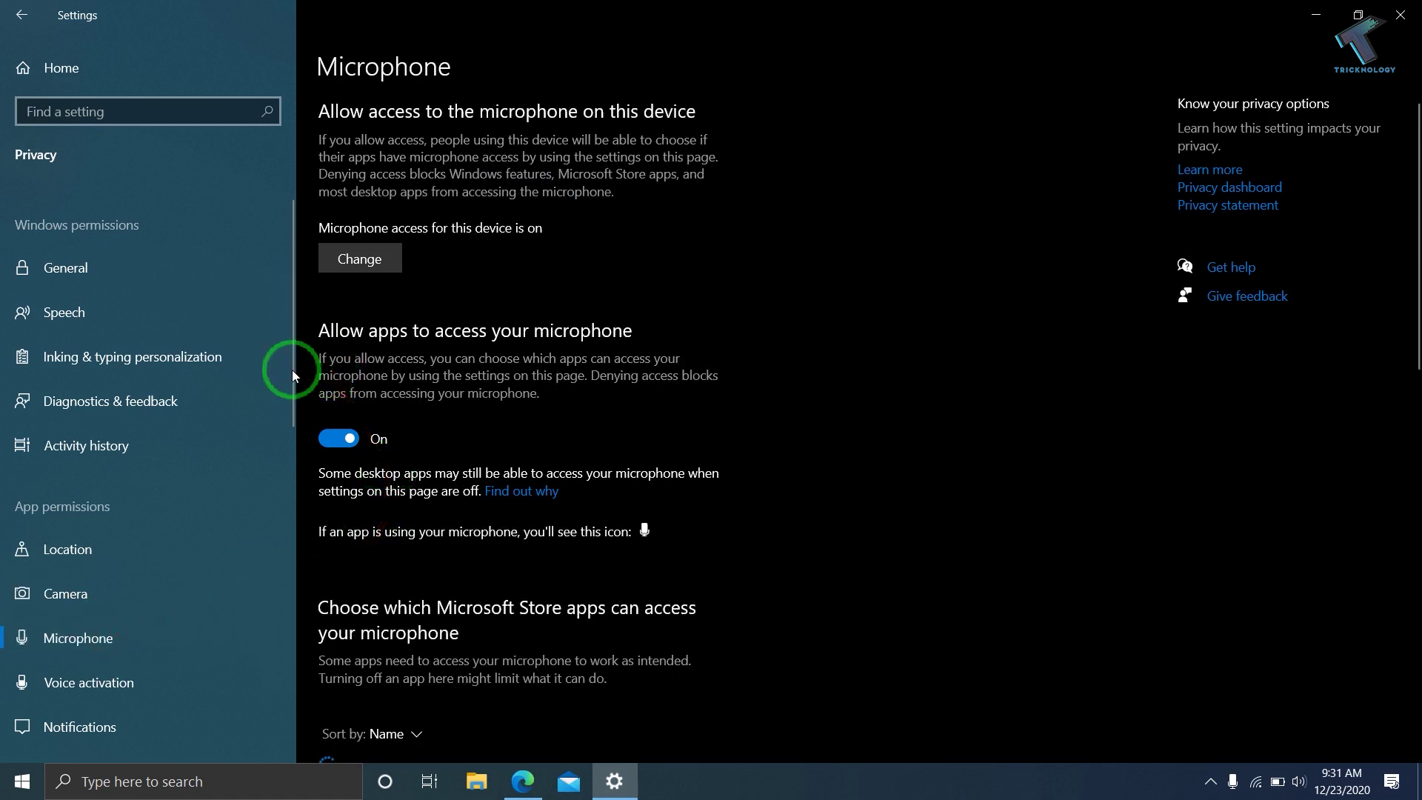
{"action": "left_click_drag", "start_coordinate": [292, 370], "coordinate": [273, 444]}
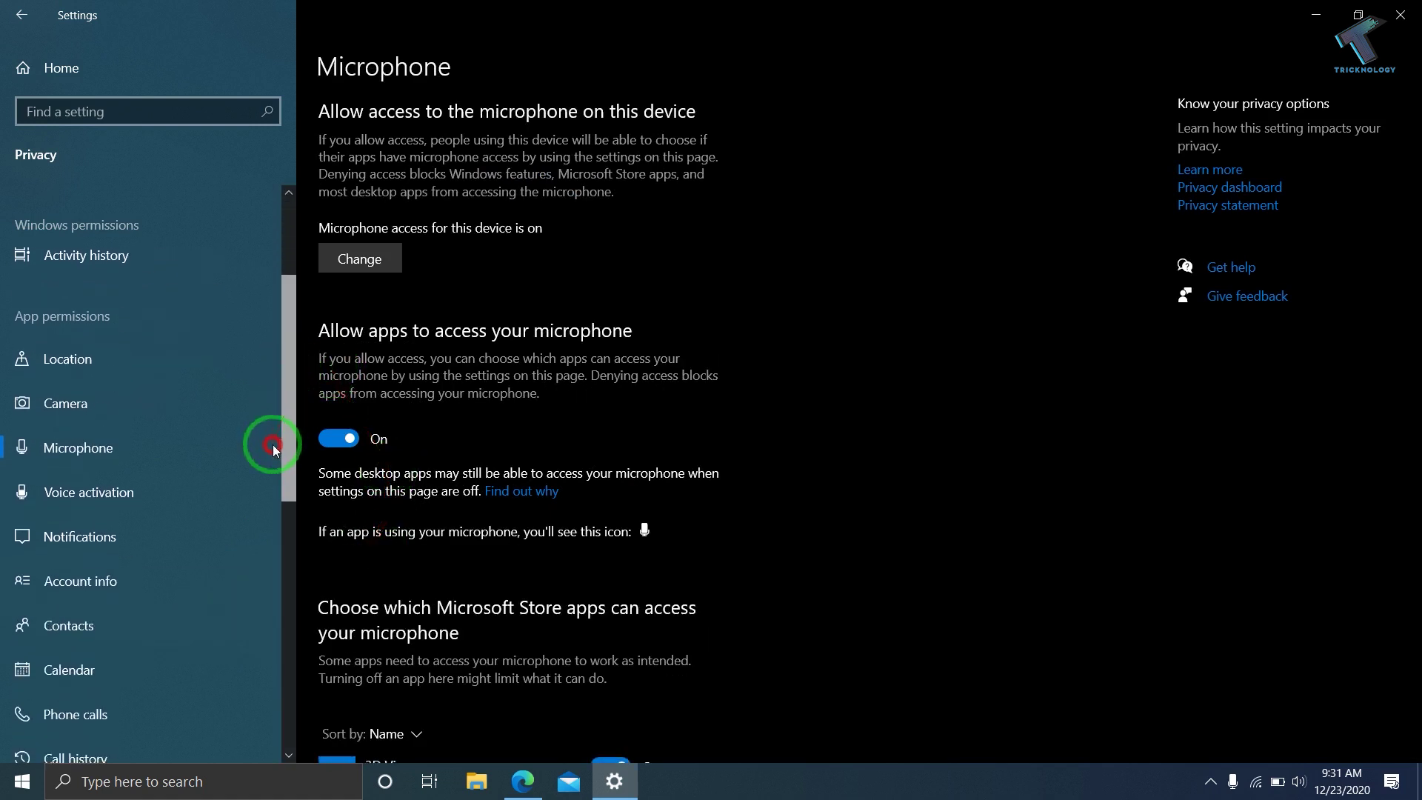
{"action": "left_click", "coordinate": [176, 485]}
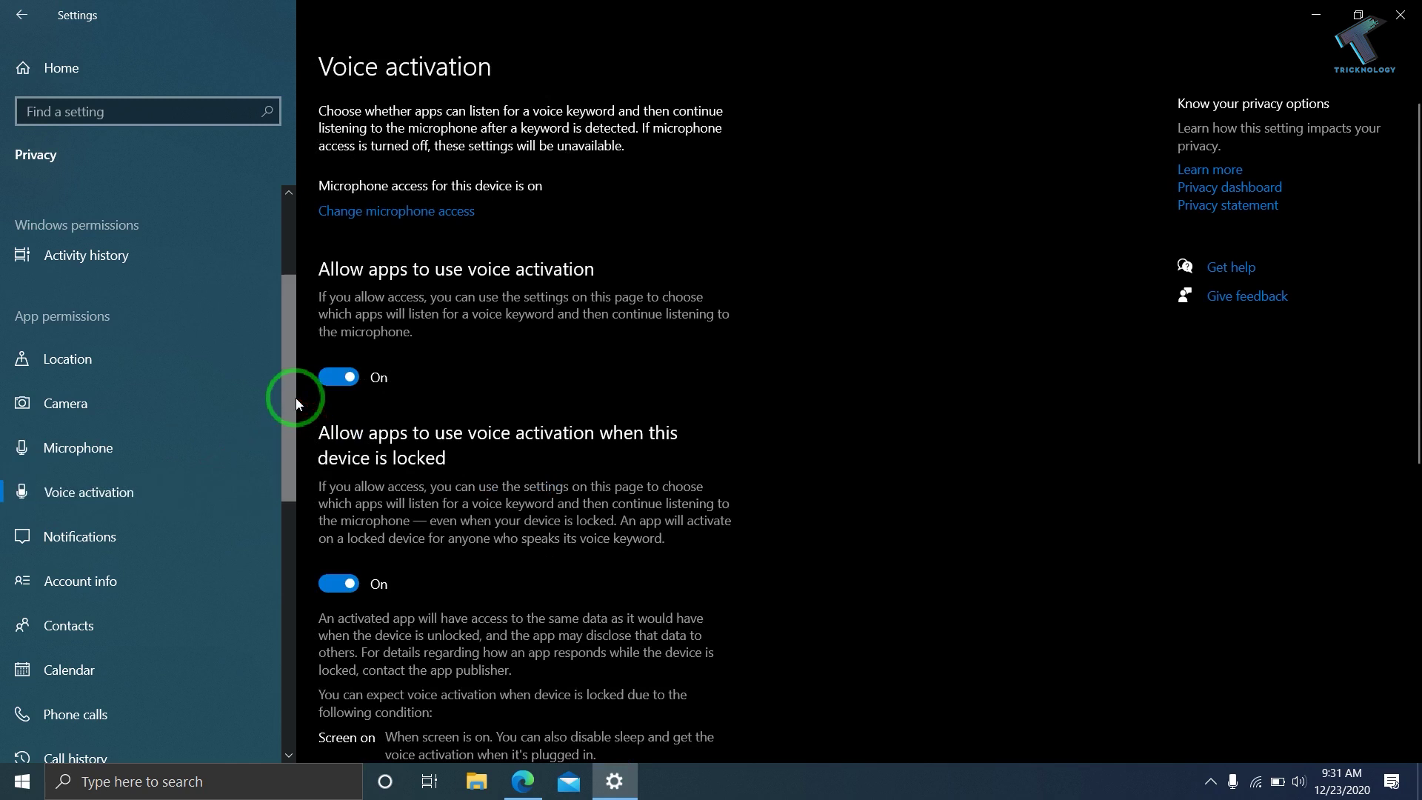
{"action": "left_click_drag", "start_coordinate": [296, 397], "coordinate": [292, 425]}
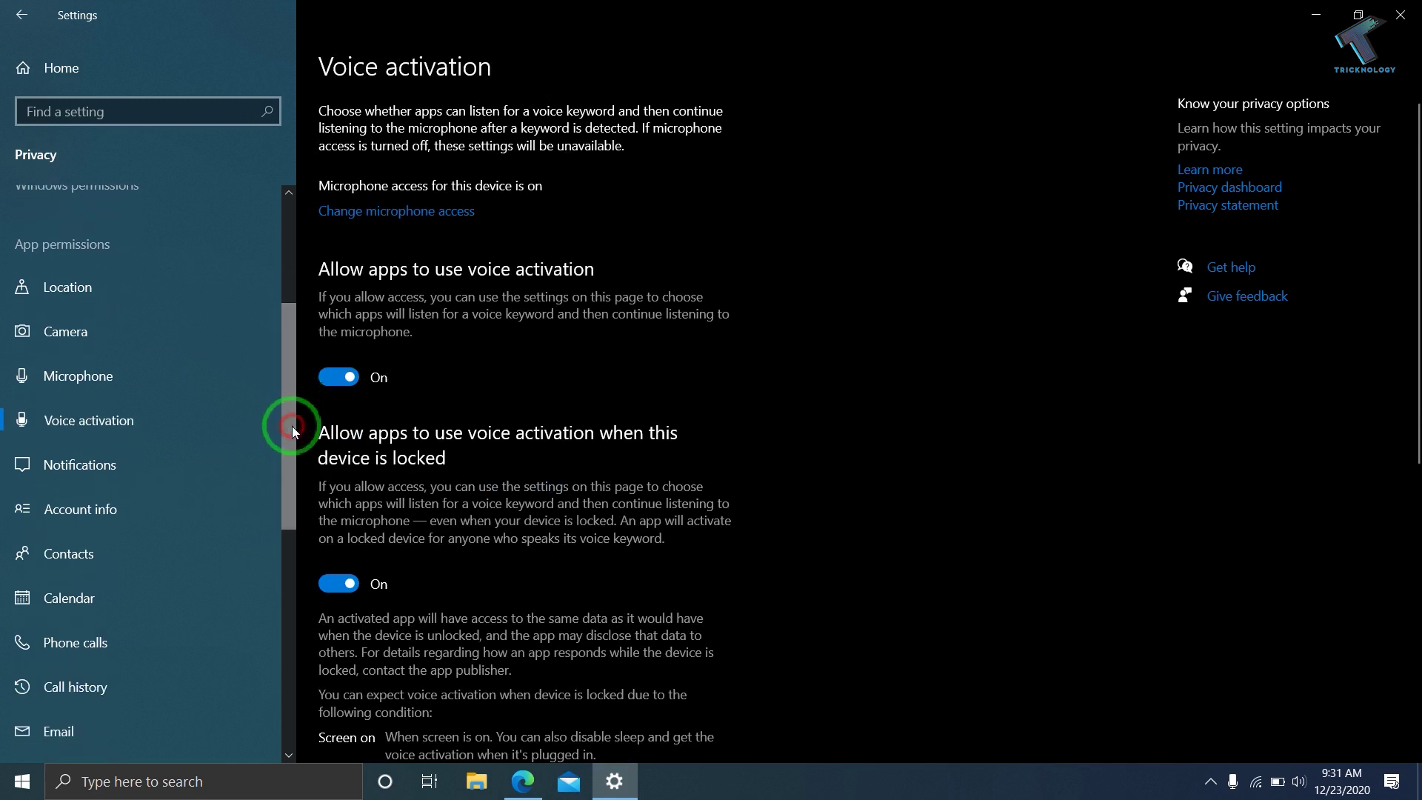
{"action": "left_click", "coordinate": [148, 457]}
Step: Turn off app access to notifications, account info and contacts
{"action": "left_click", "coordinate": [346, 417]}
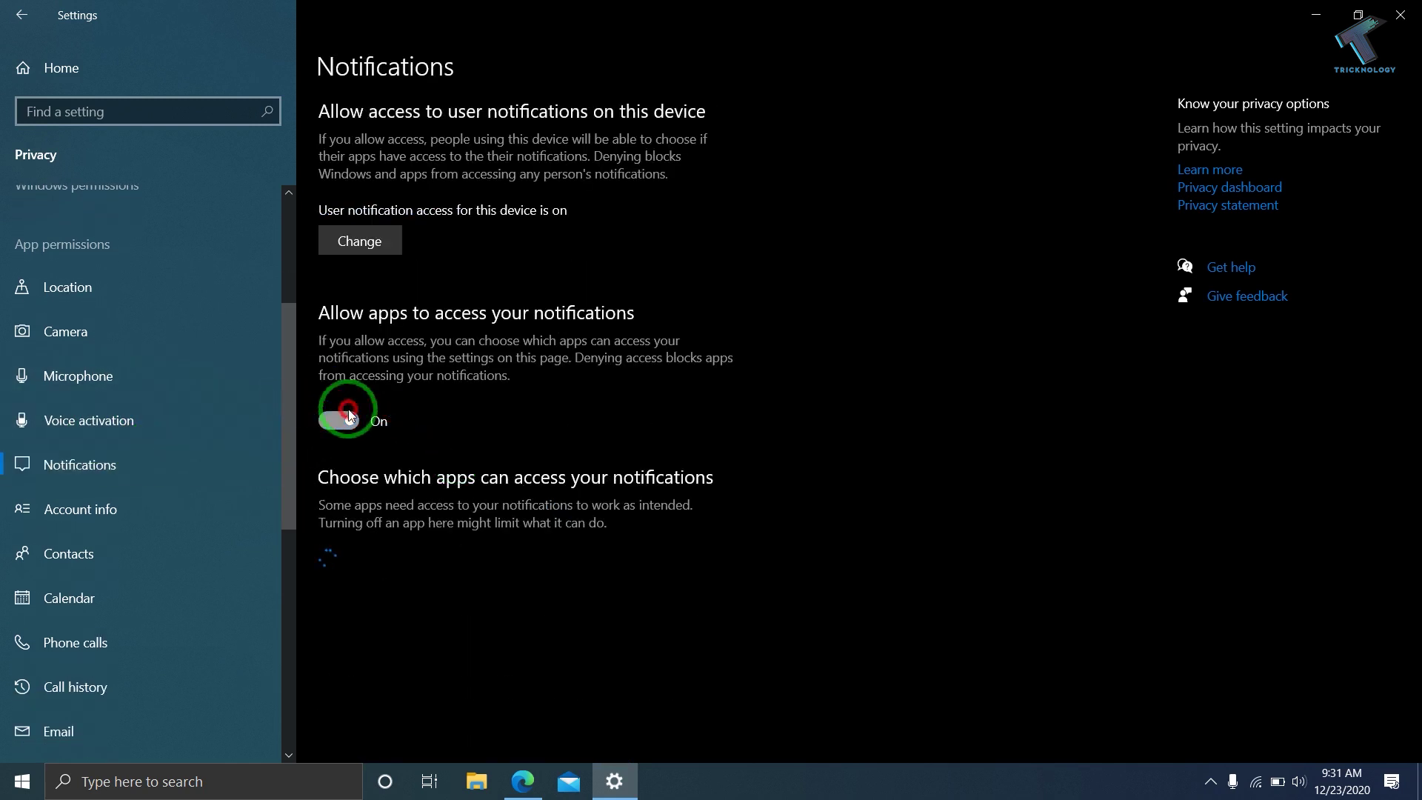
{"action": "left_click", "coordinate": [146, 492]}
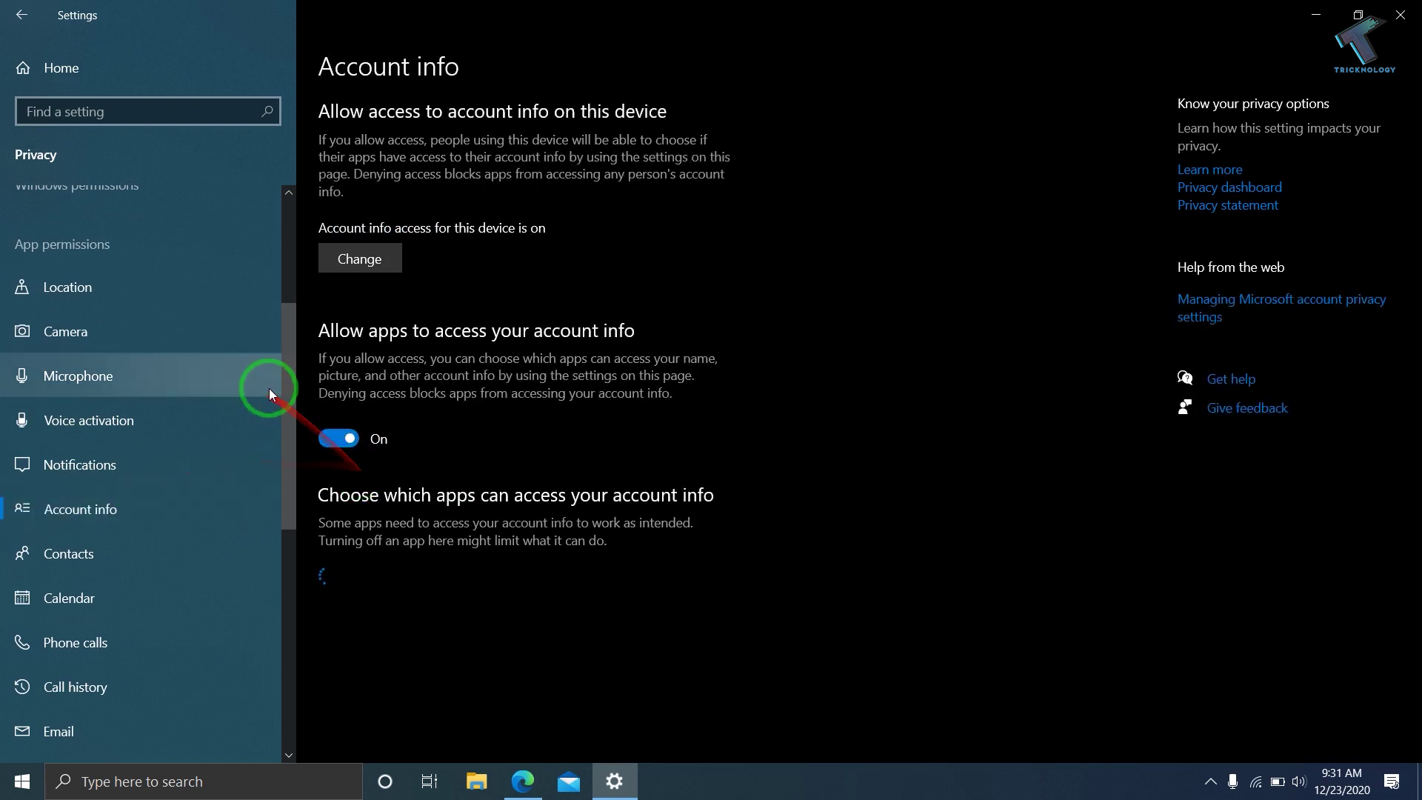
{"action": "left_click_drag", "start_coordinate": [290, 375], "coordinate": [287, 407]}
{"action": "left_click", "coordinate": [348, 438]}
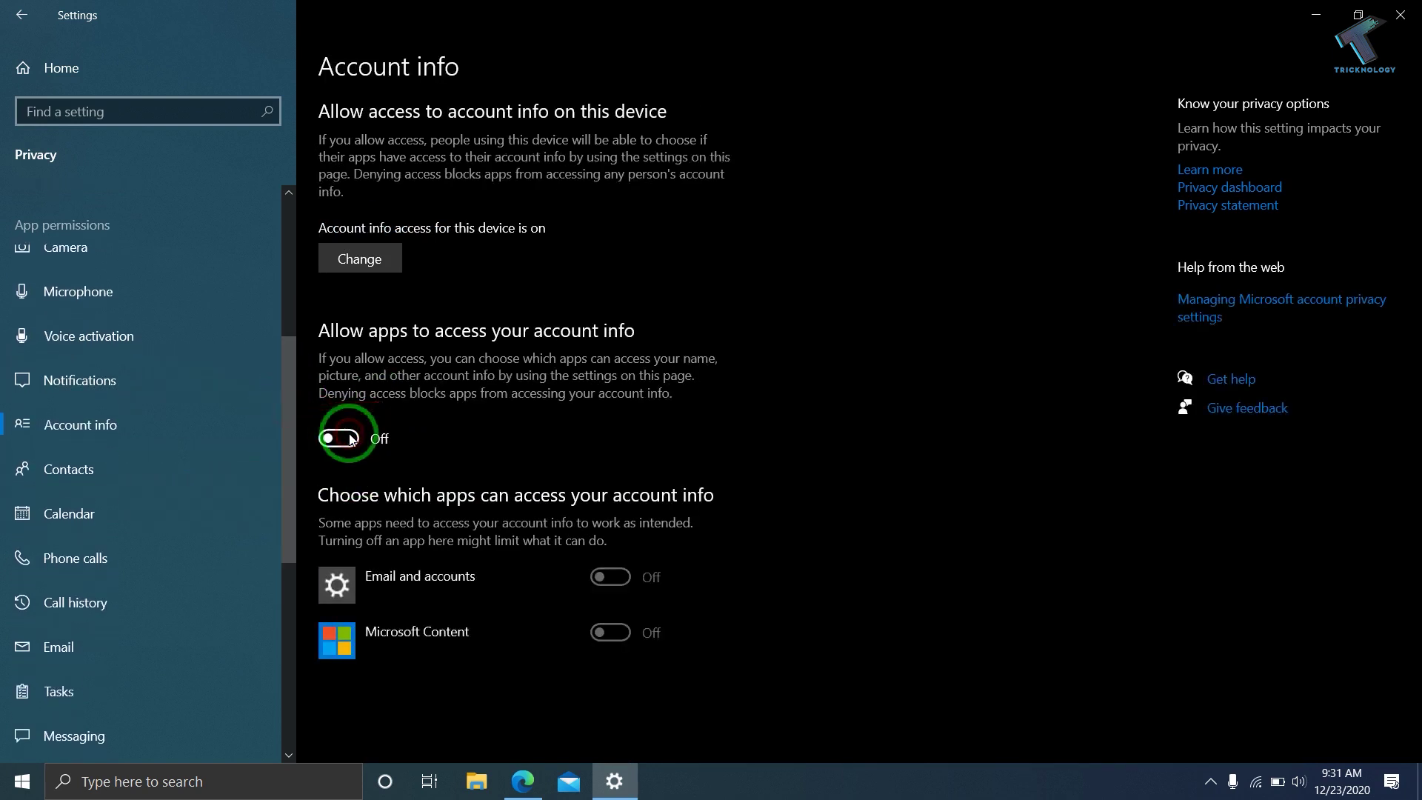
{"action": "left_click", "coordinate": [173, 472]}
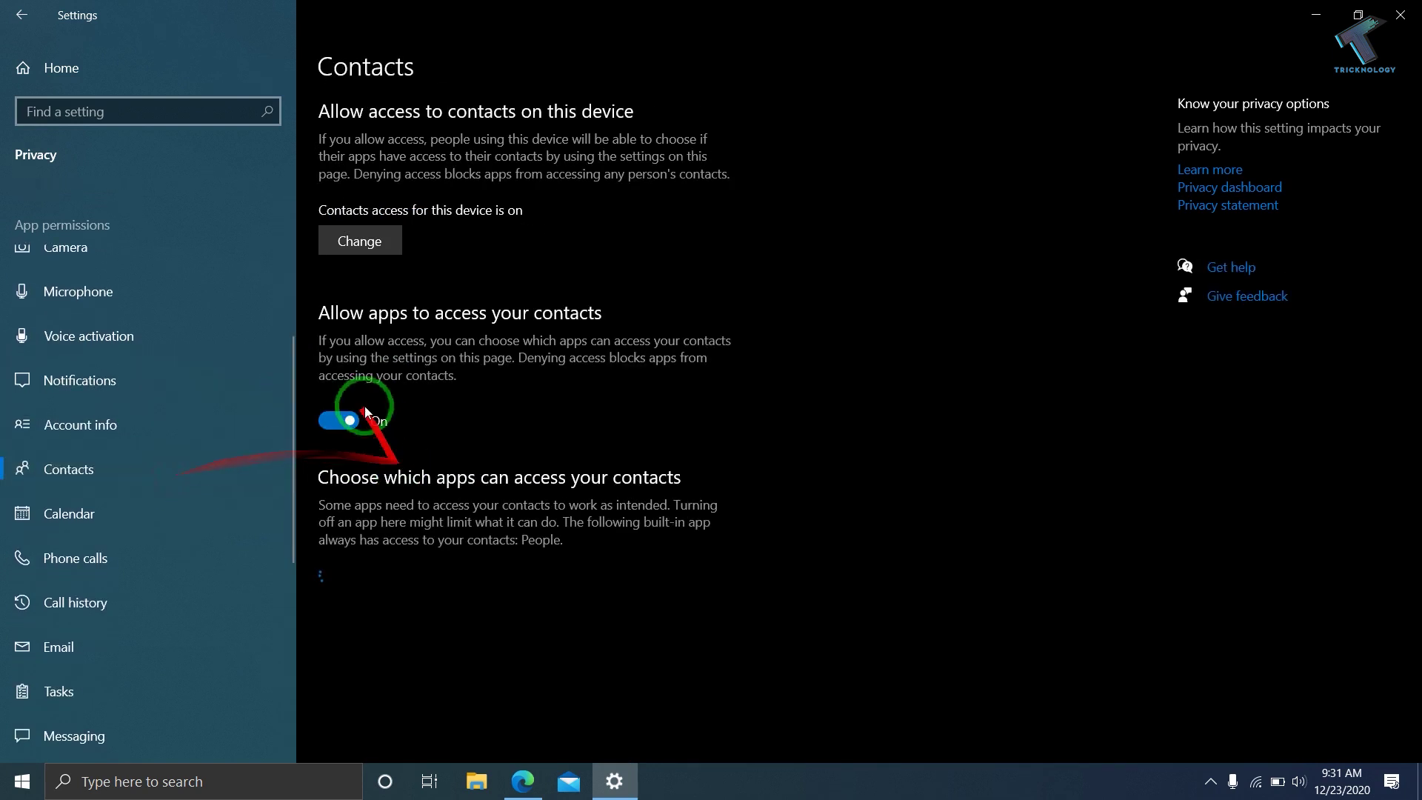
{"action": "left_click", "coordinate": [340, 420]}
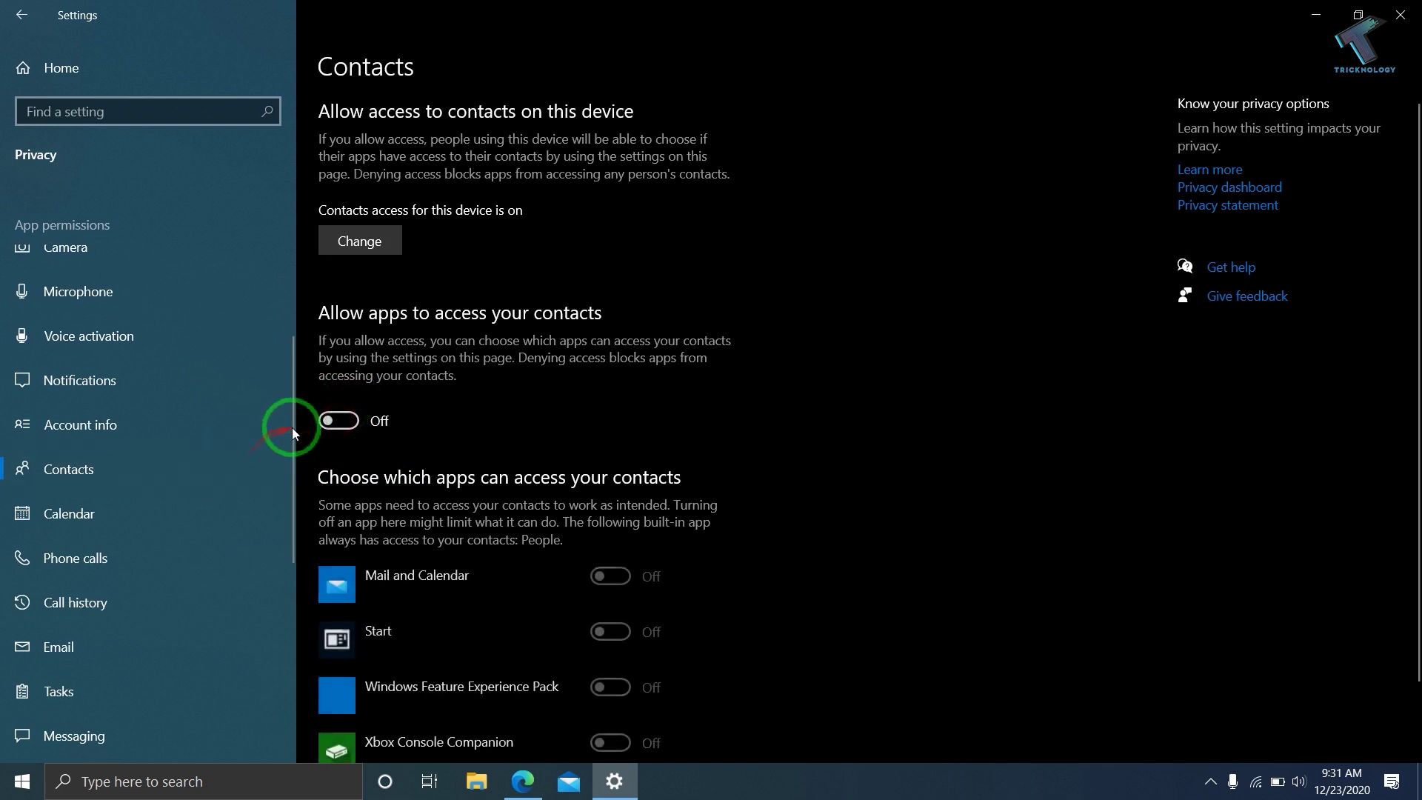
Step: Turn off app access to the calendar, phone calls and email
{"action": "left_click_drag", "start_coordinate": [292, 428], "coordinate": [282, 494]}
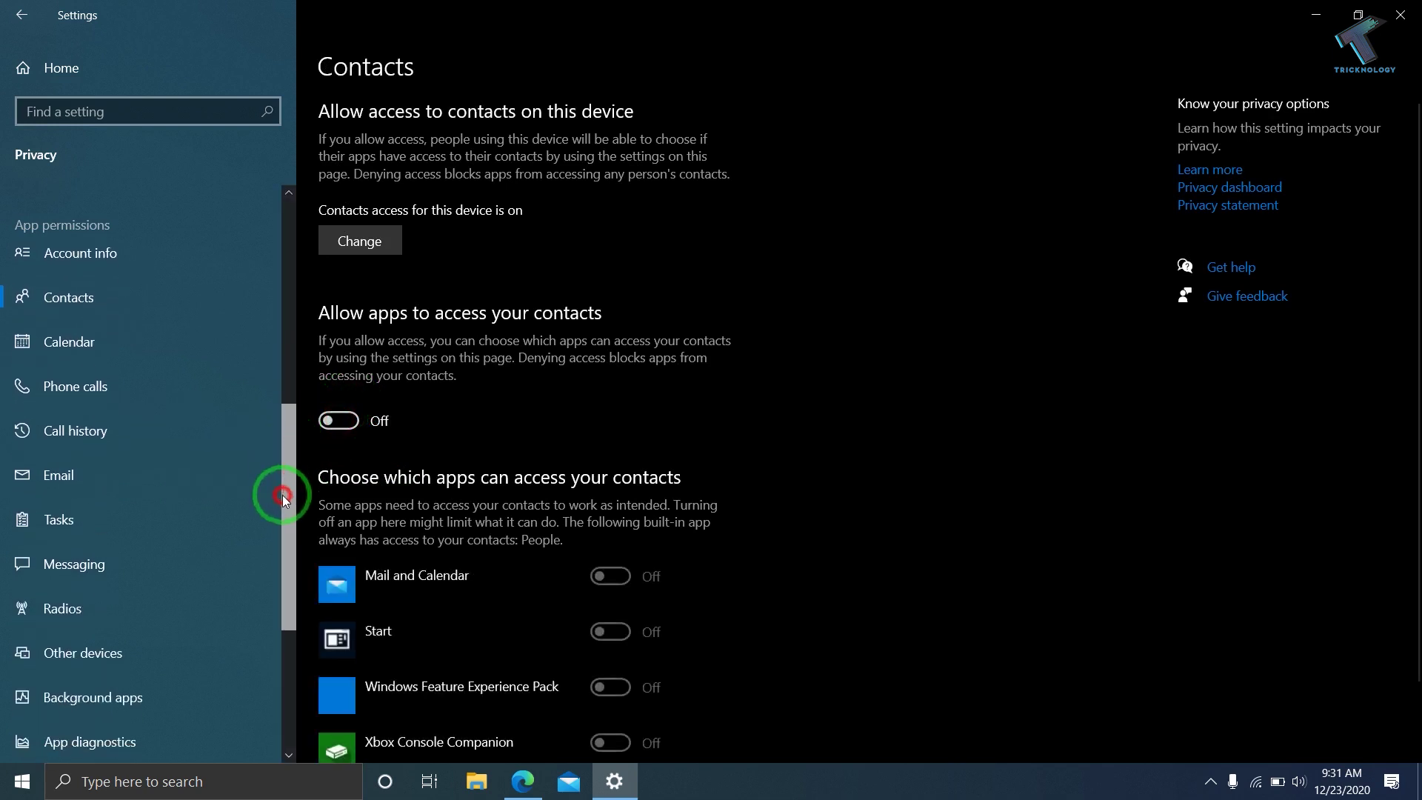
{"action": "left_click", "coordinate": [133, 354]}
{"action": "left_click", "coordinate": [338, 420]}
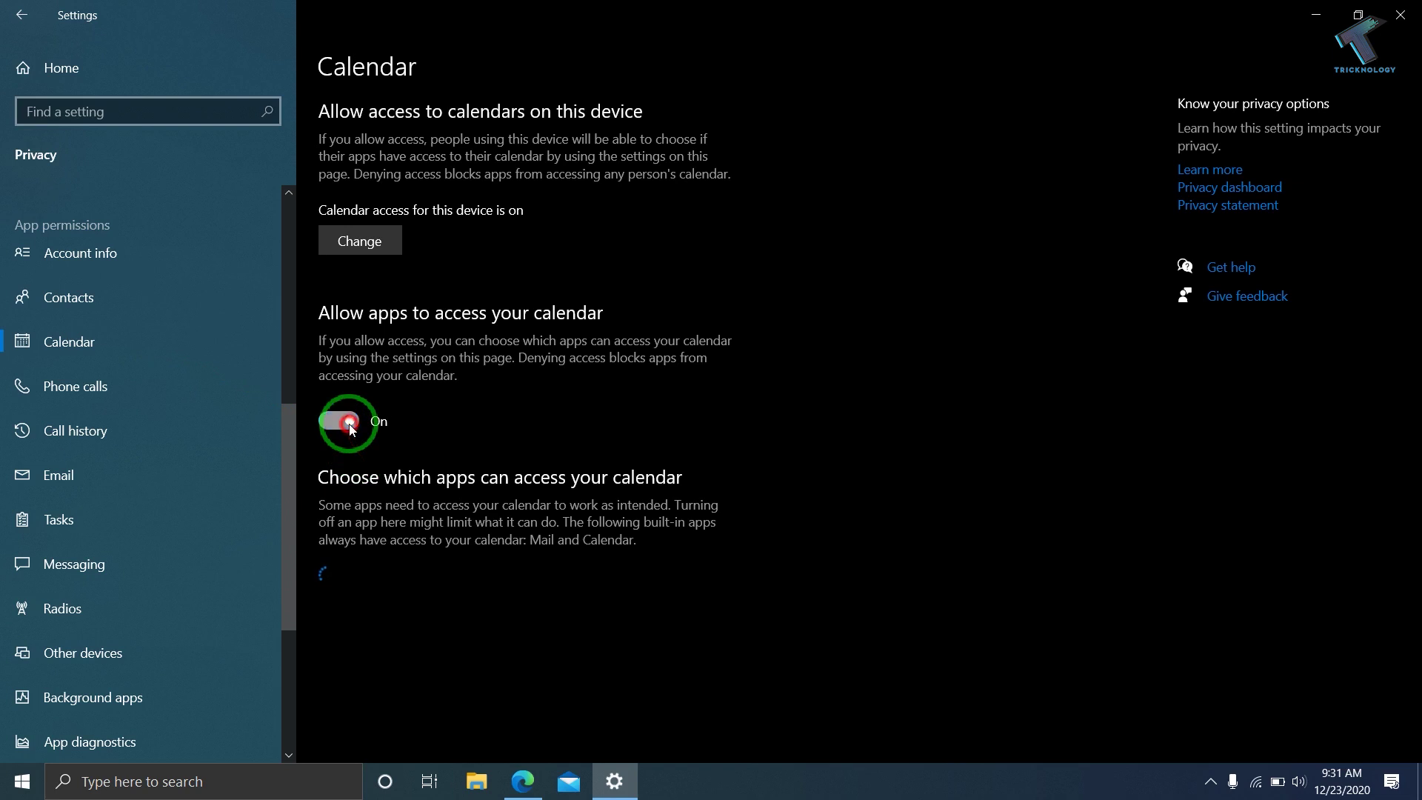
{"action": "left_click", "coordinate": [196, 387]}
{"action": "left_click", "coordinate": [339, 490]}
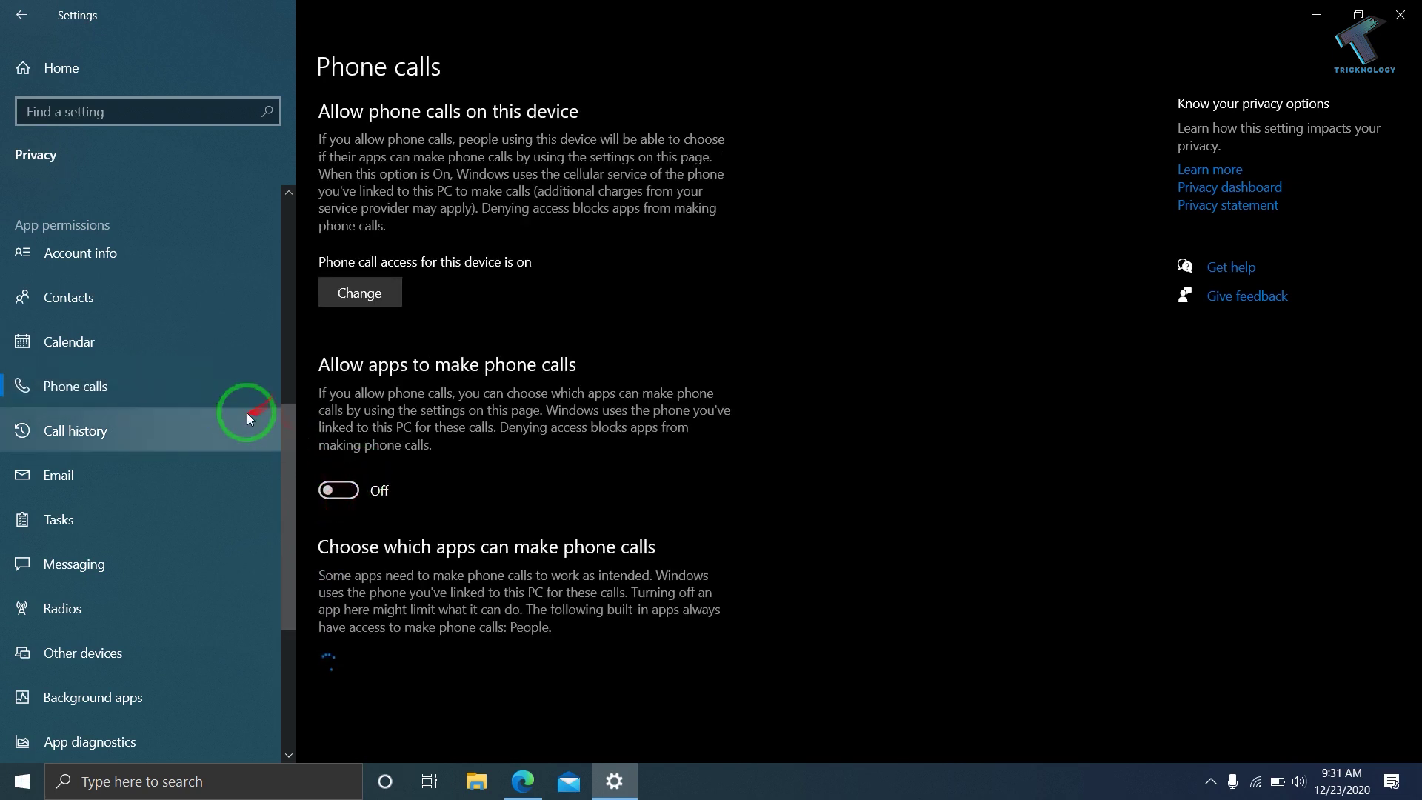
{"action": "left_click", "coordinate": [247, 414]}
{"action": "left_click", "coordinate": [205, 470]}
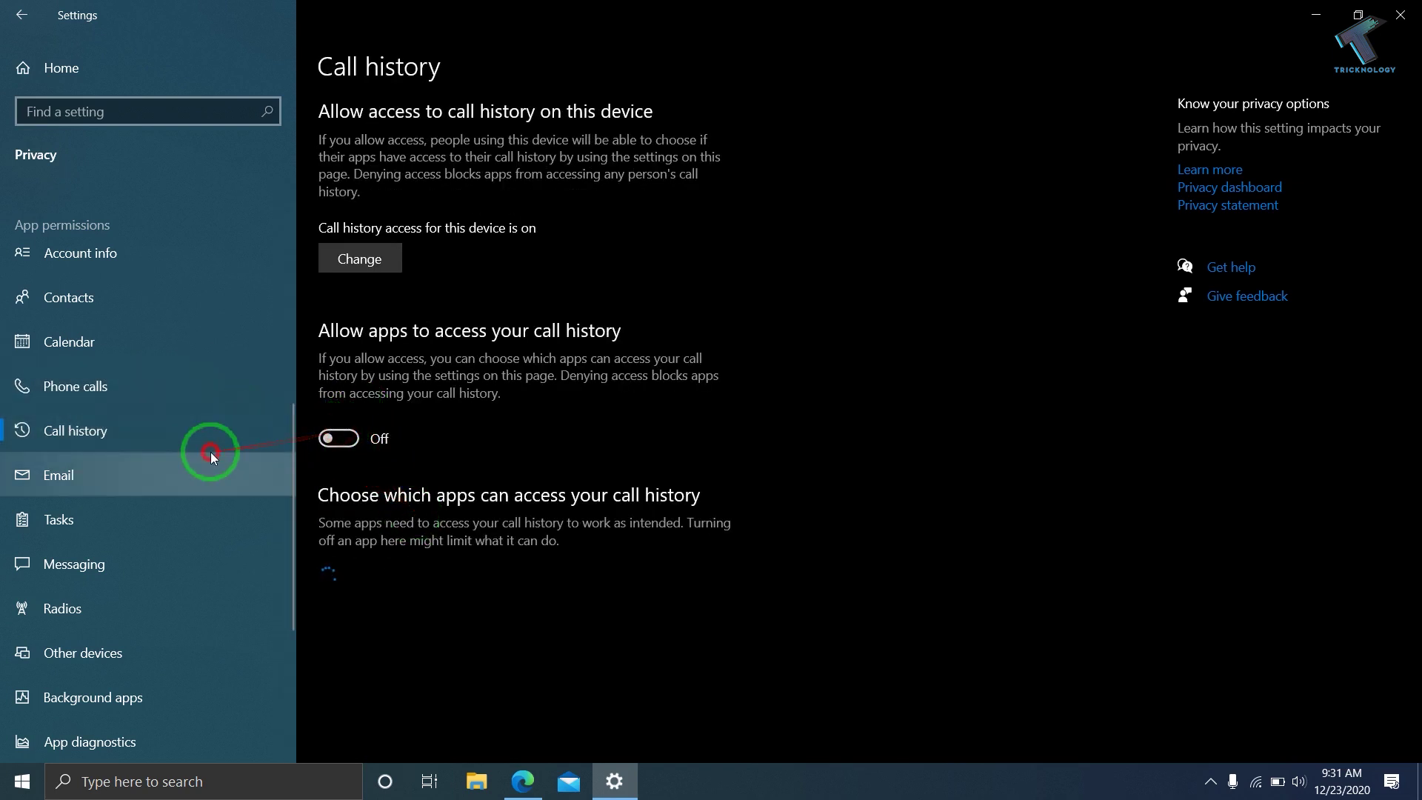
{"action": "left_click", "coordinate": [338, 420]}
{"action": "left_click", "coordinate": [181, 512]}
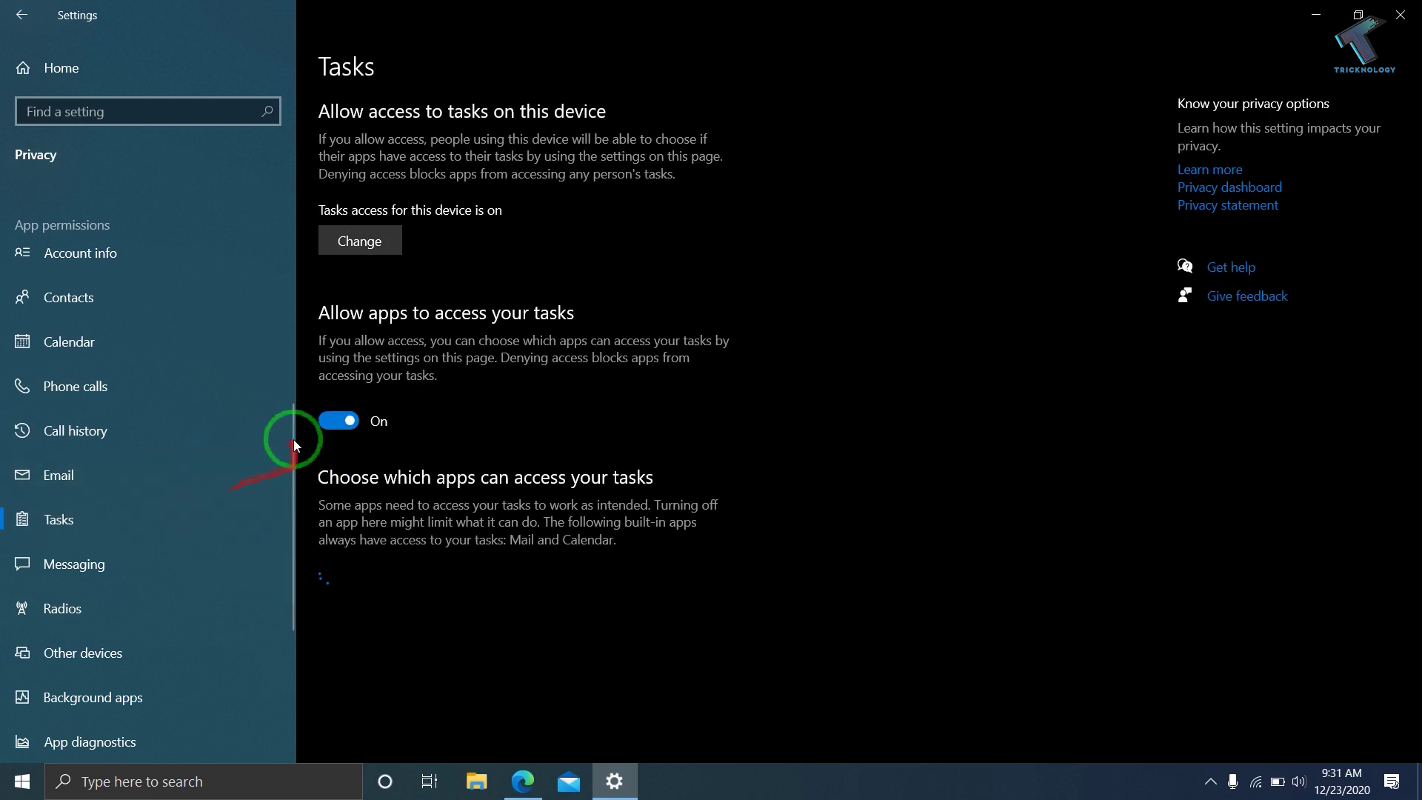
Step: Turn off app access to tasks, messaging and device radios
{"action": "left_click", "coordinate": [337, 422]}
{"action": "left_click", "coordinate": [158, 593]}
{"action": "left_click", "coordinate": [169, 579]}
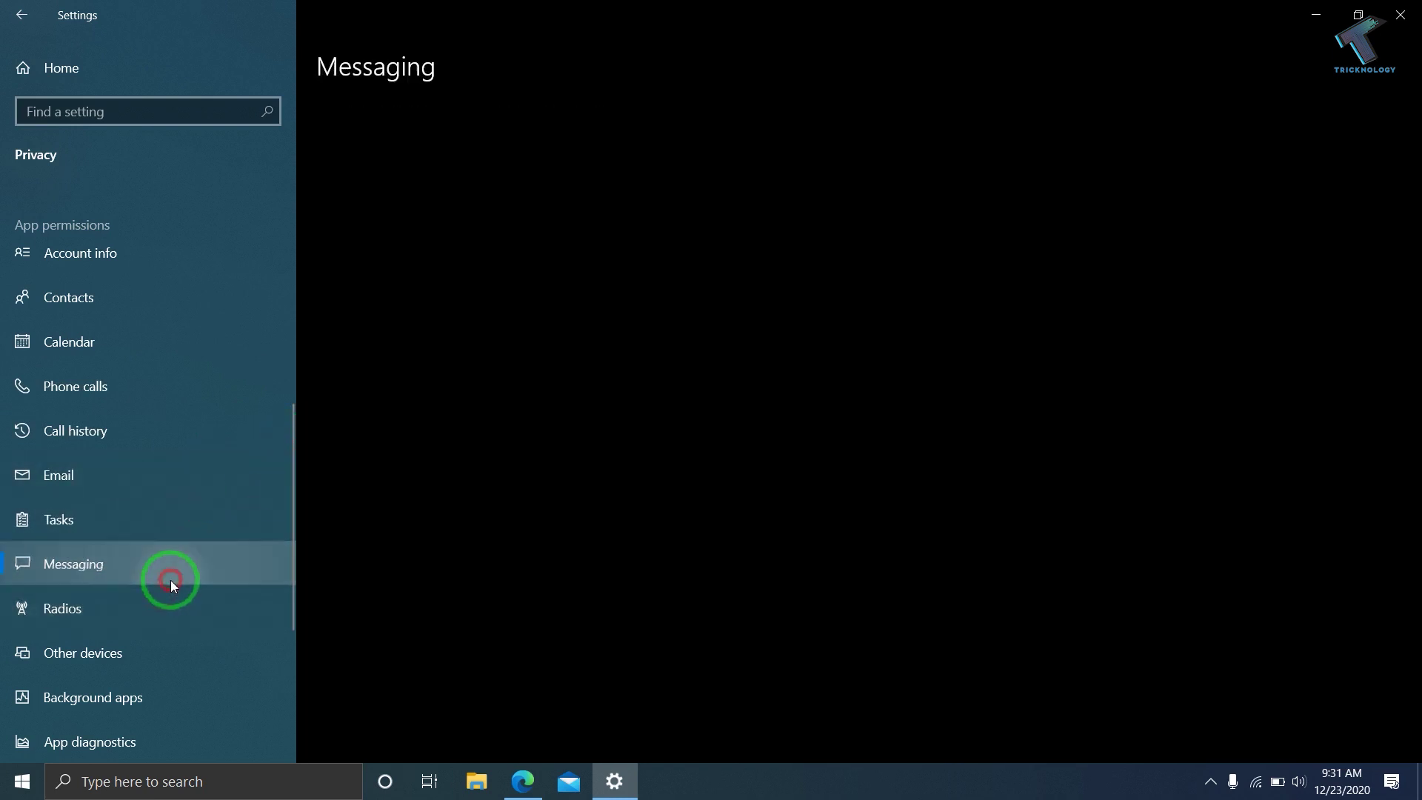
{"action": "left_click", "coordinate": [338, 440]}
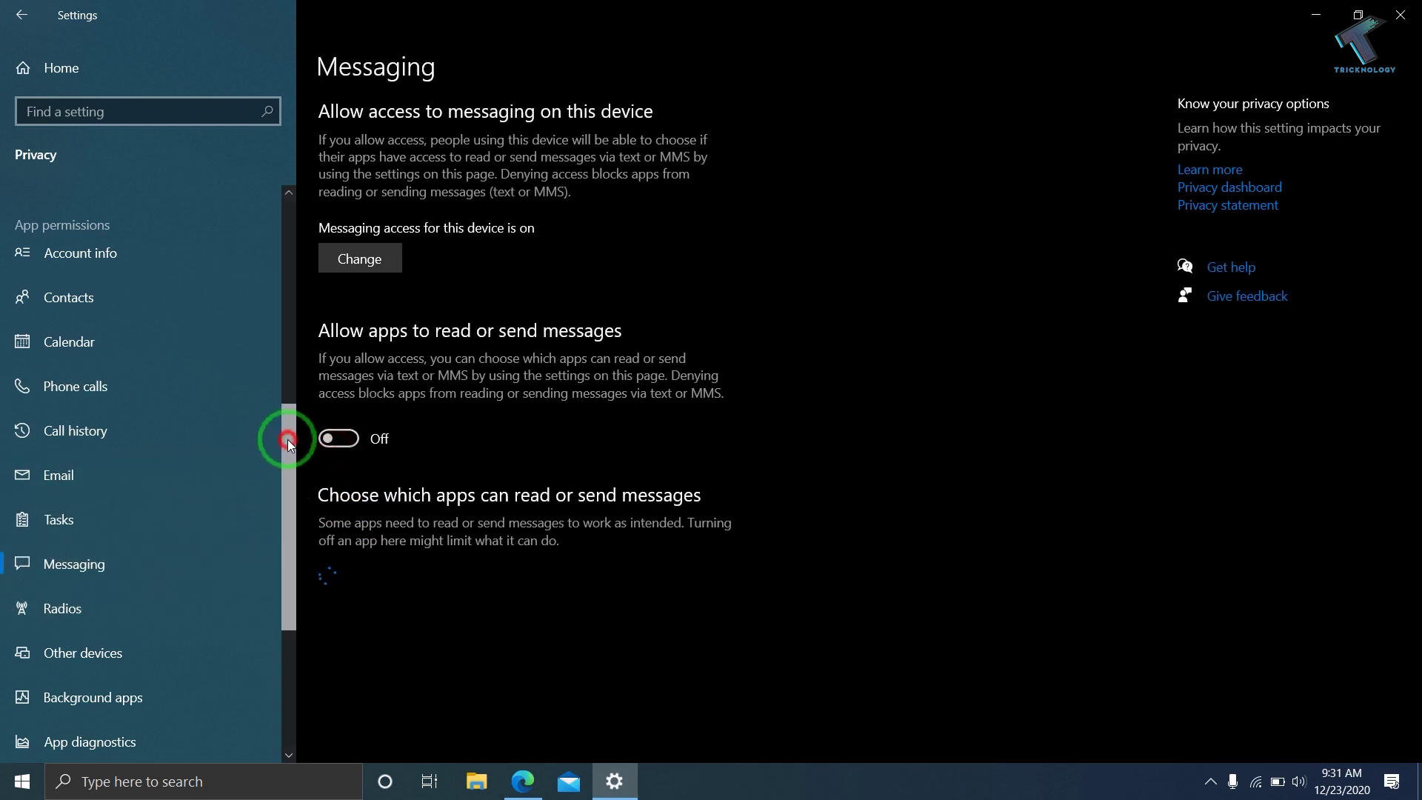
{"action": "left_click_drag", "start_coordinate": [287, 439], "coordinate": [276, 525]}
{"action": "left_click", "coordinate": [166, 368]}
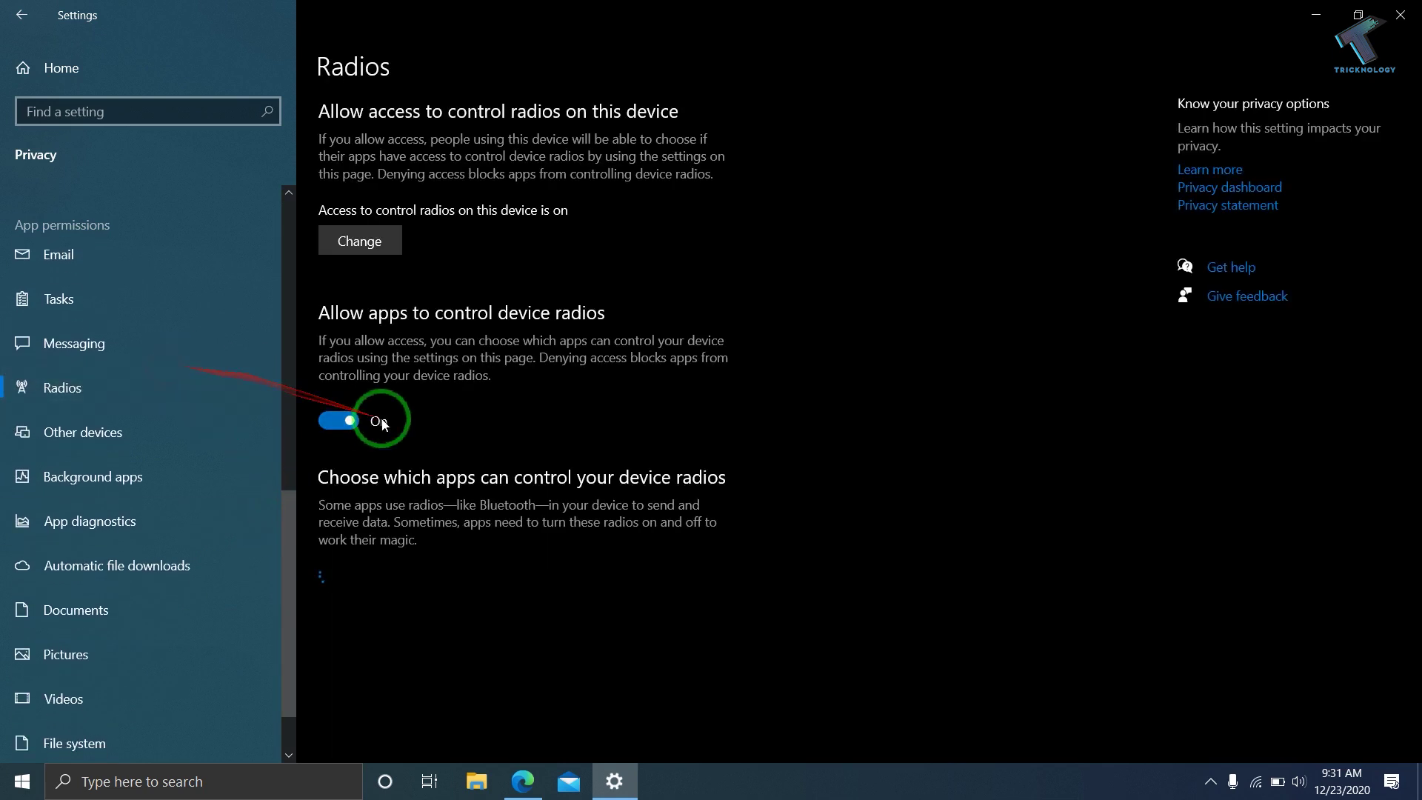
{"action": "left_click", "coordinate": [357, 419]}
Step: Stop all background apps, passing the Other devices, App diagnostics and Automatic file downloads pages
{"action": "left_click", "coordinate": [167, 447]}
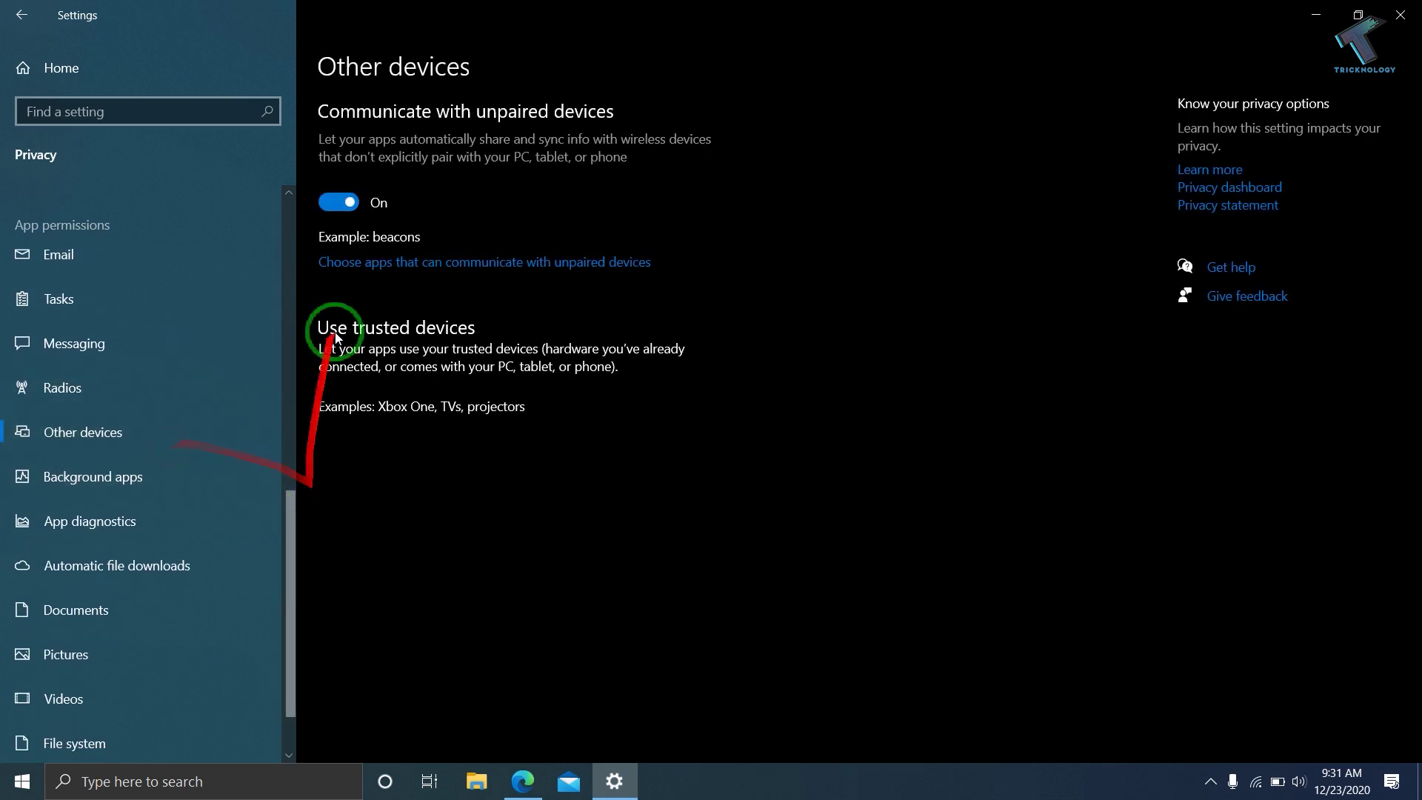
{"action": "left_click", "coordinate": [188, 463]}
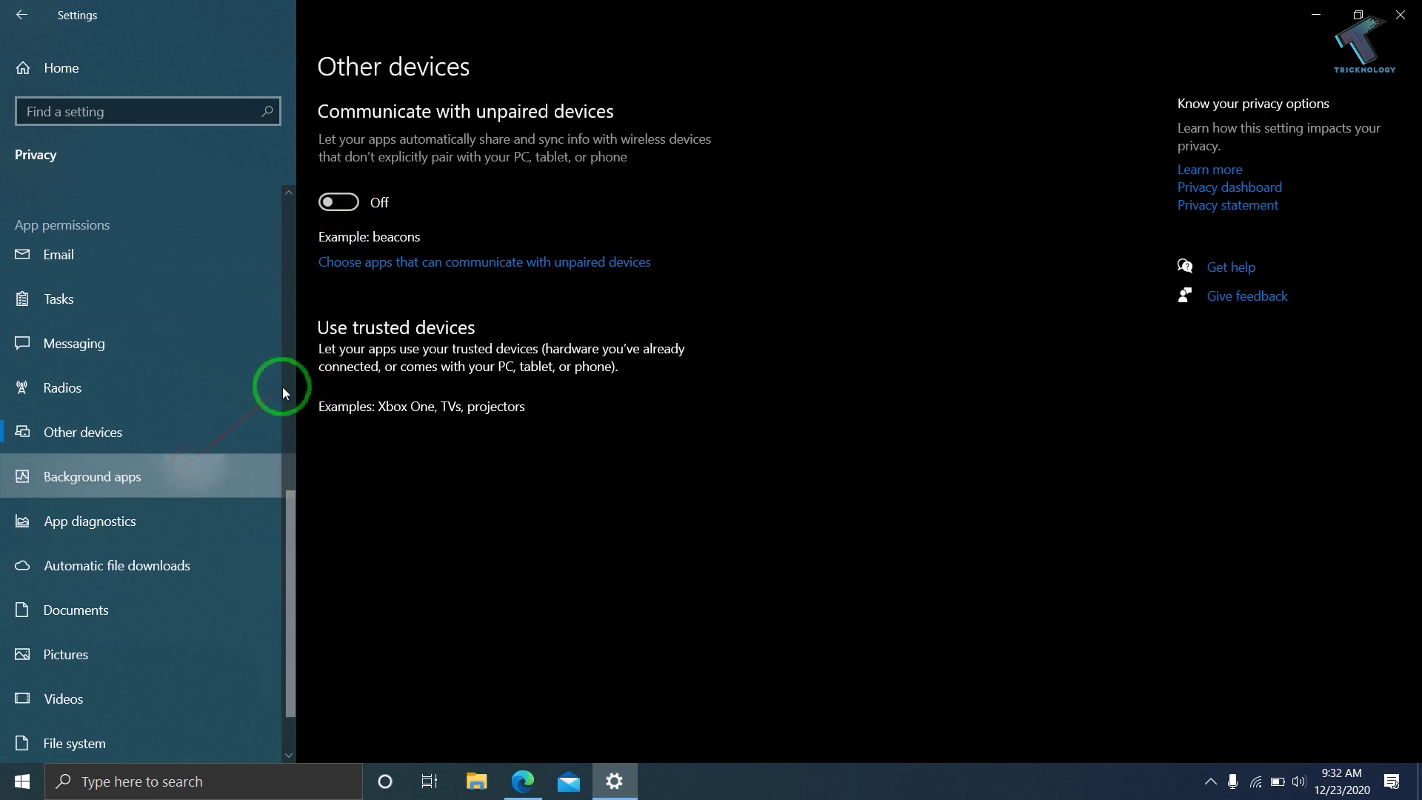
{"action": "left_click", "coordinate": [335, 177]}
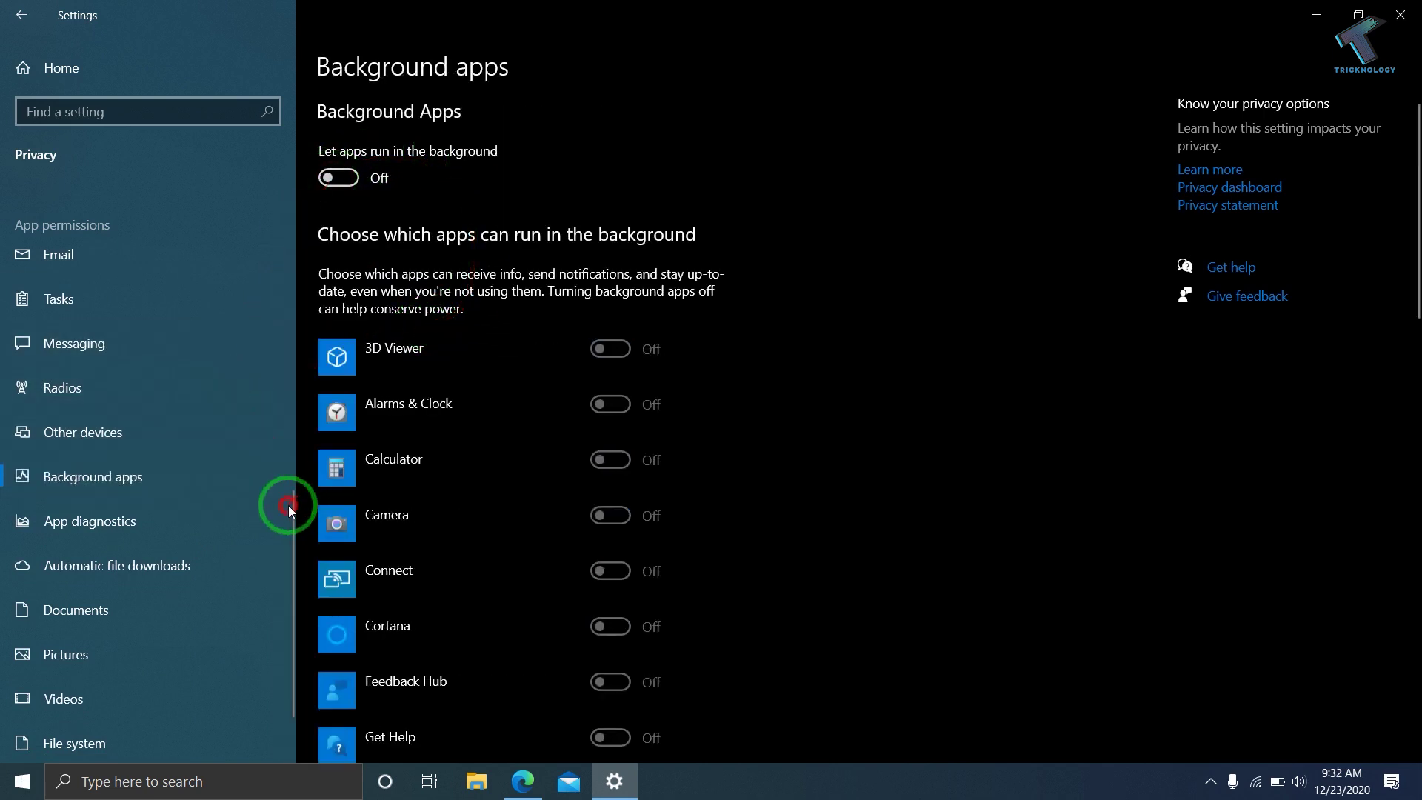
{"action": "left_click_drag", "start_coordinate": [291, 505], "coordinate": [288, 548]}
{"action": "left_click", "coordinate": [170, 444]}
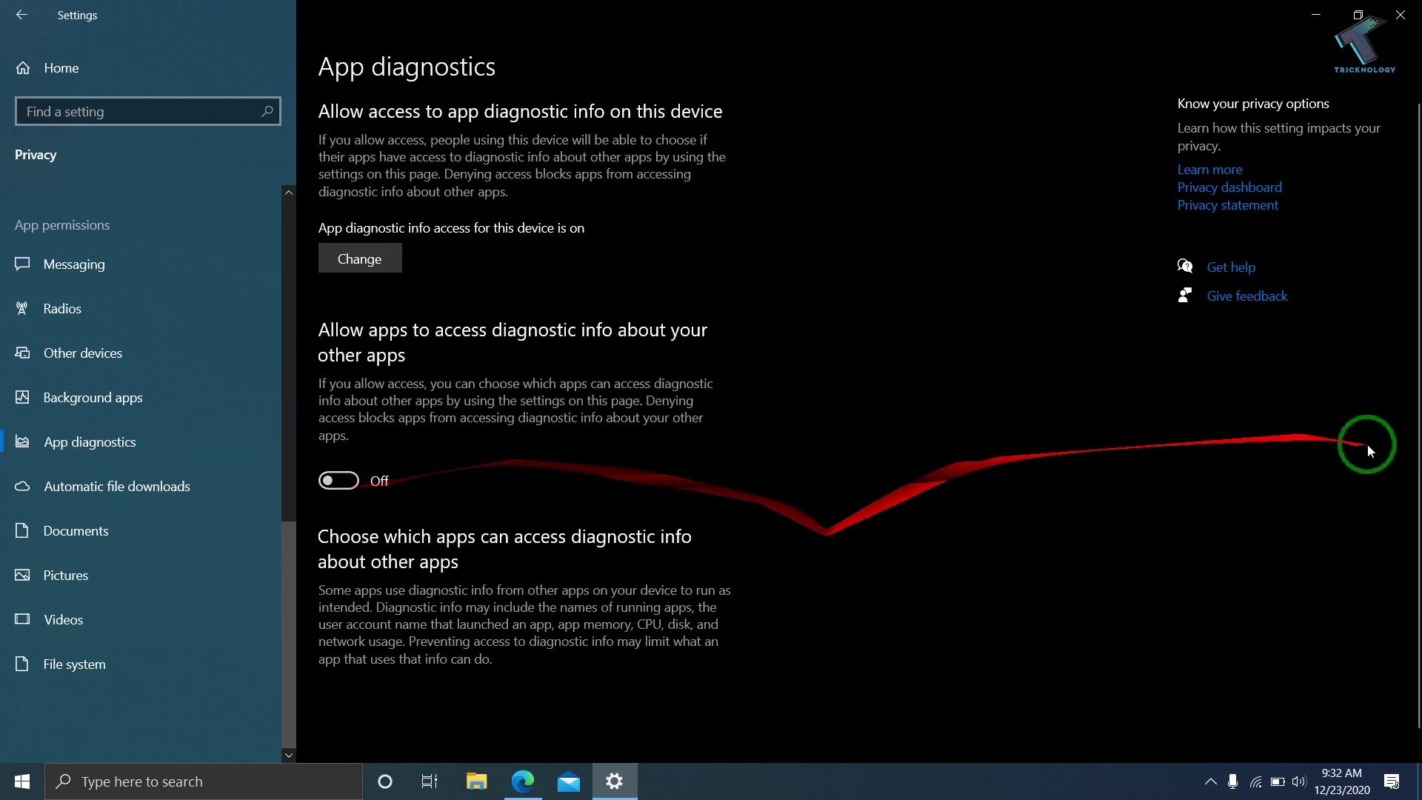
{"action": "left_click", "coordinate": [159, 491]}
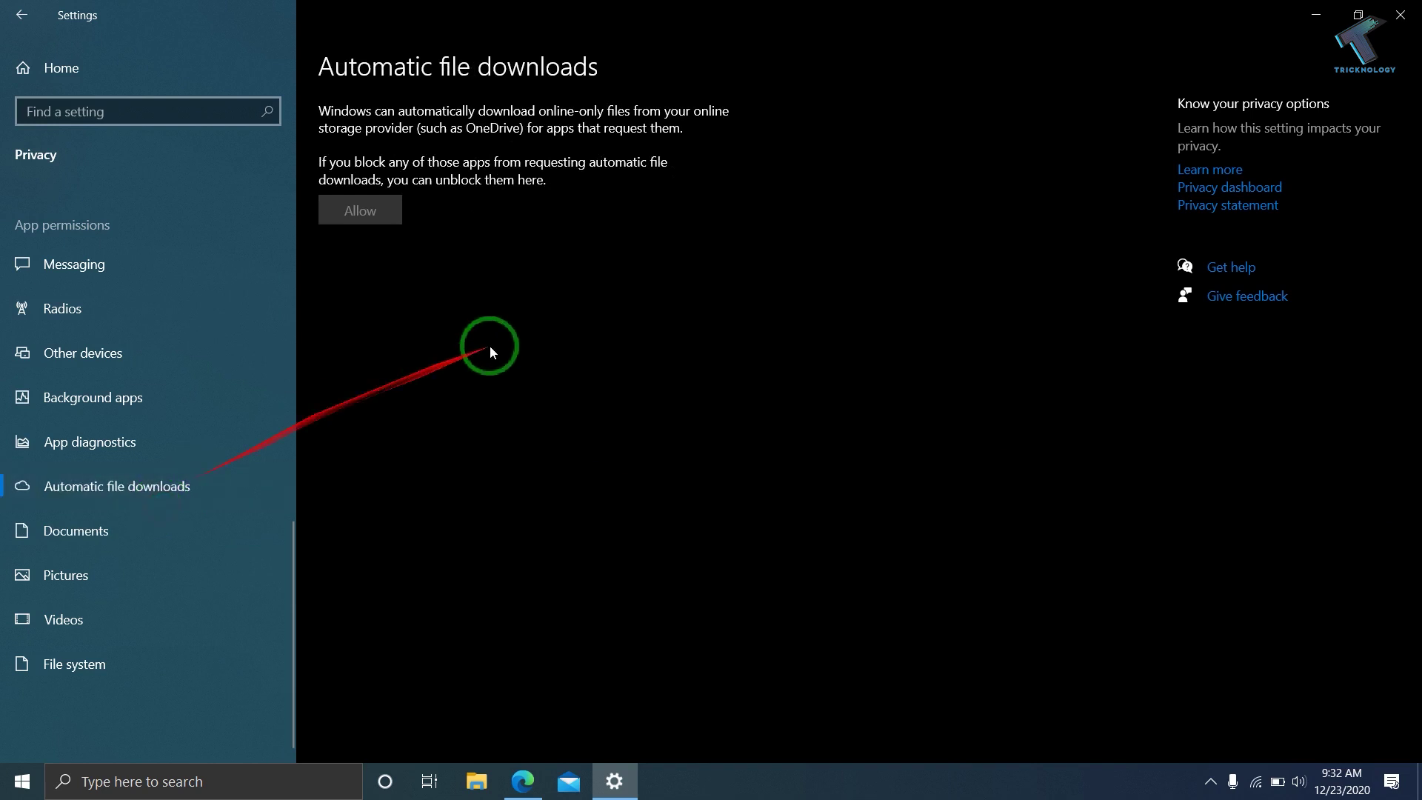
Step: Block app access to the Documents, Pictures and Videos libraries
{"action": "left_click", "coordinate": [113, 545]}
{"action": "left_click", "coordinate": [331, 473]}
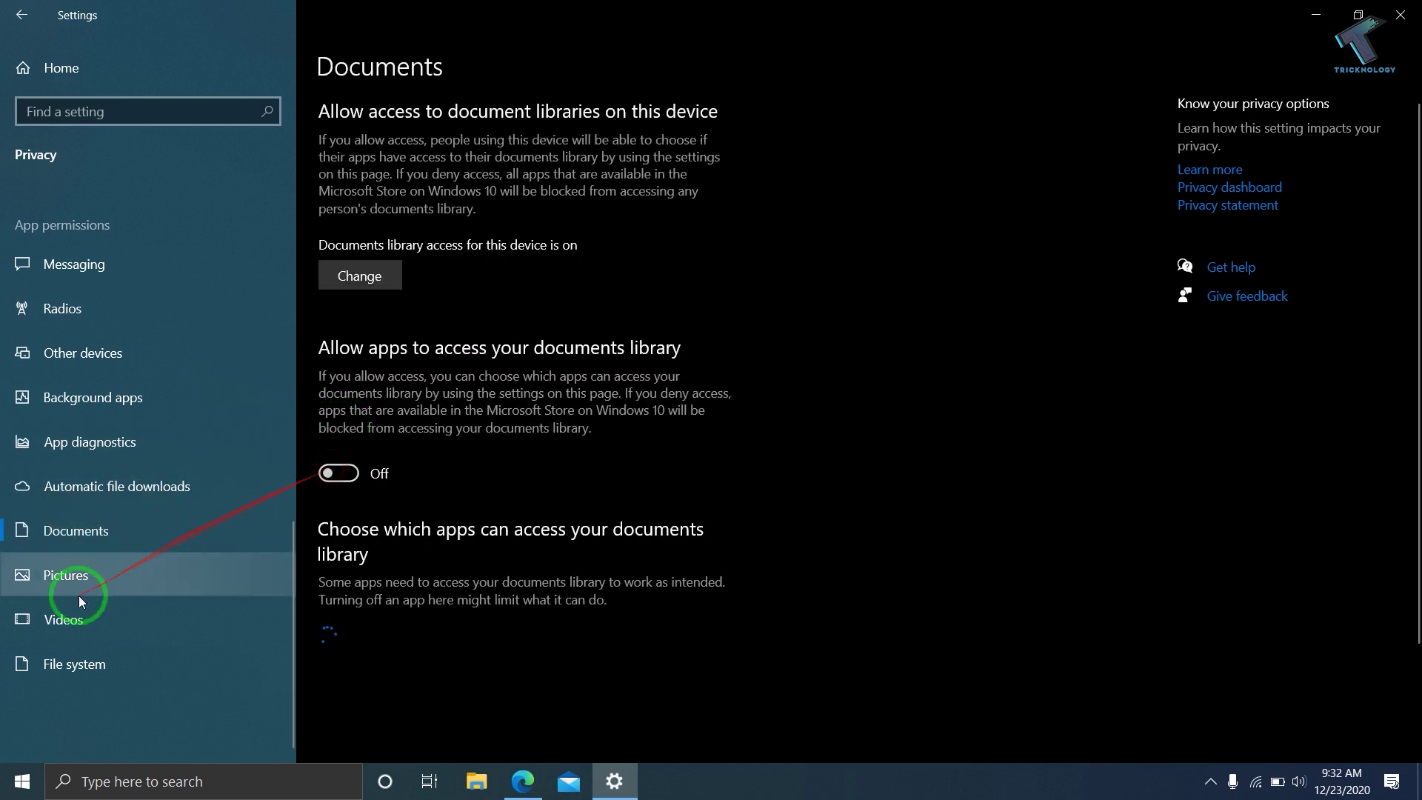
{"action": "left_click", "coordinate": [79, 592]}
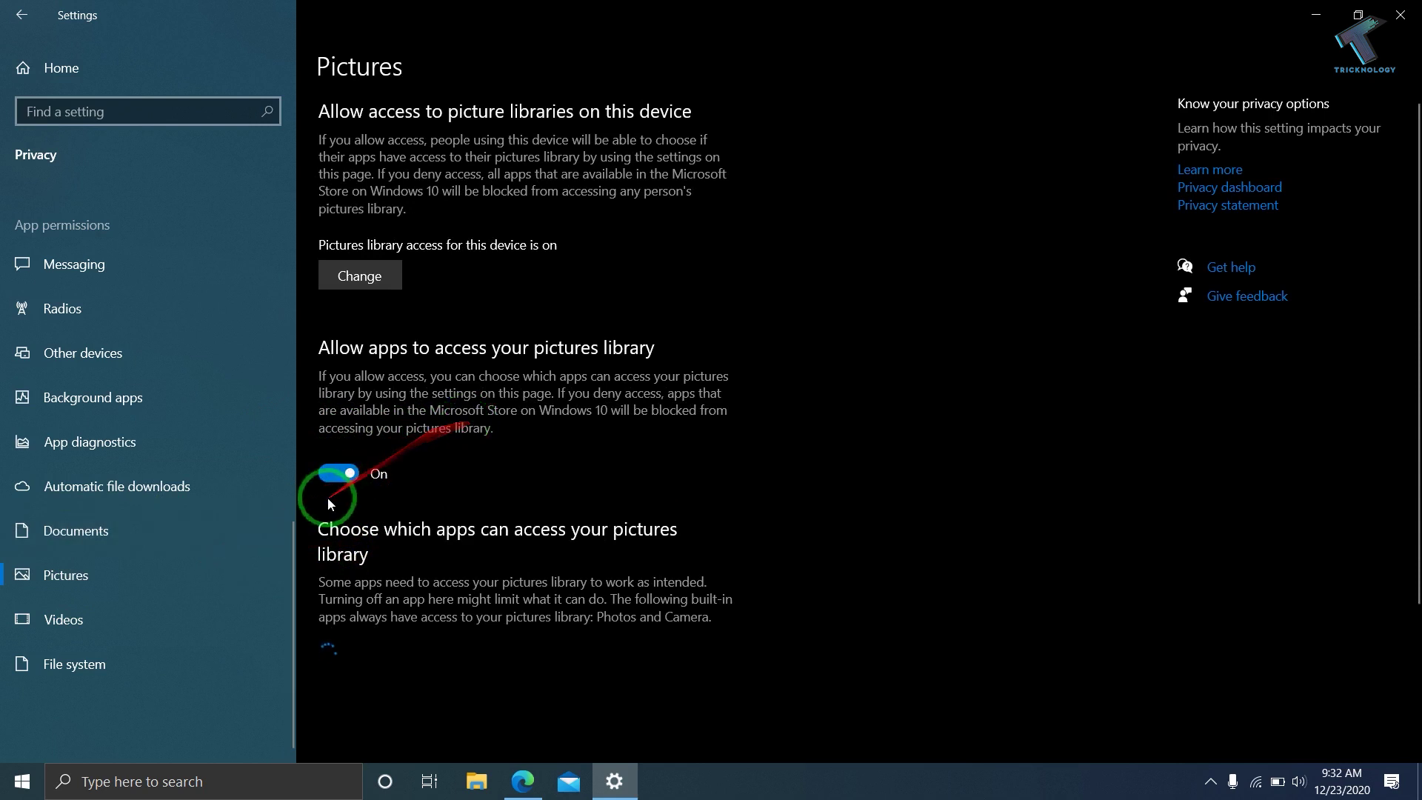
{"action": "left_click", "coordinate": [327, 478]}
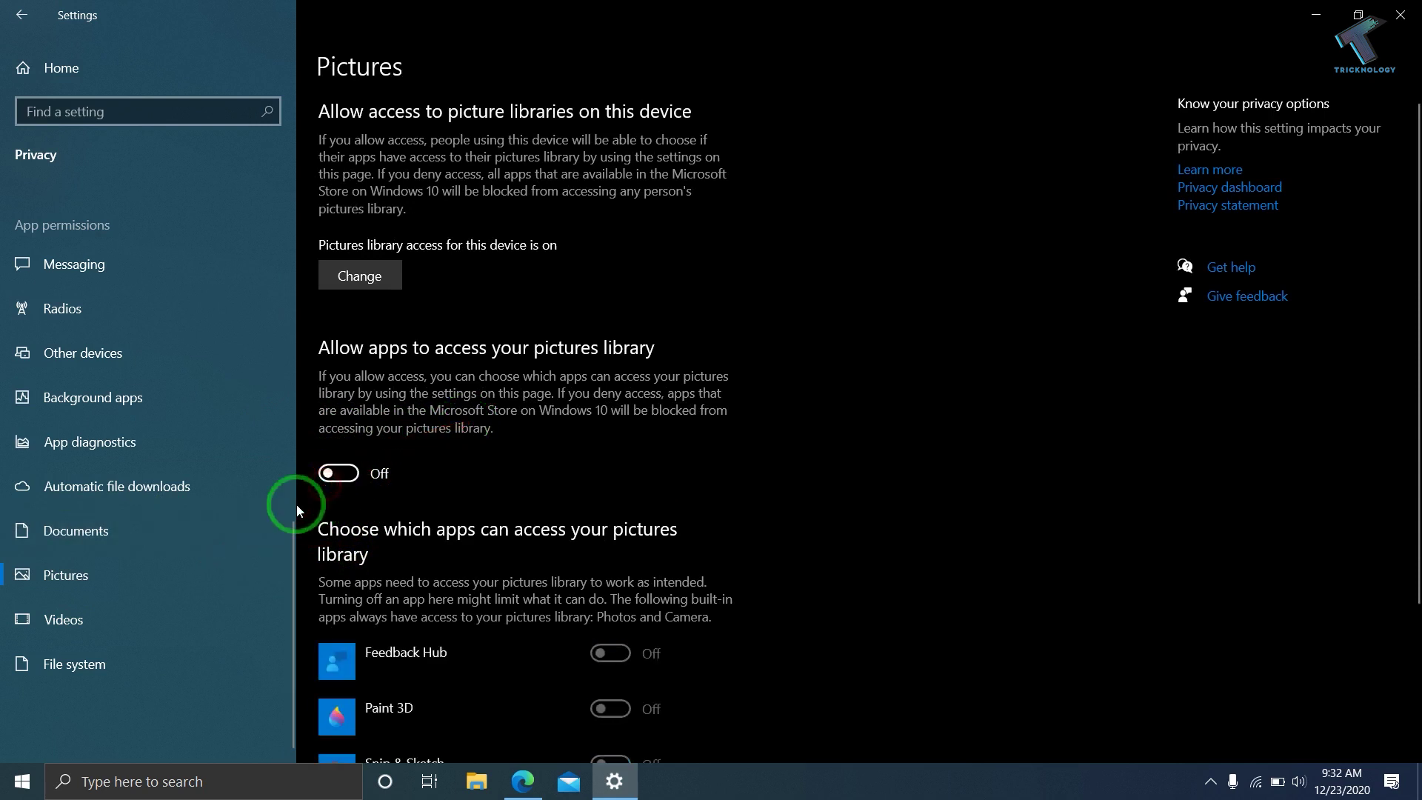
{"action": "left_click", "coordinate": [96, 636]}
{"action": "left_click", "coordinate": [335, 473]}
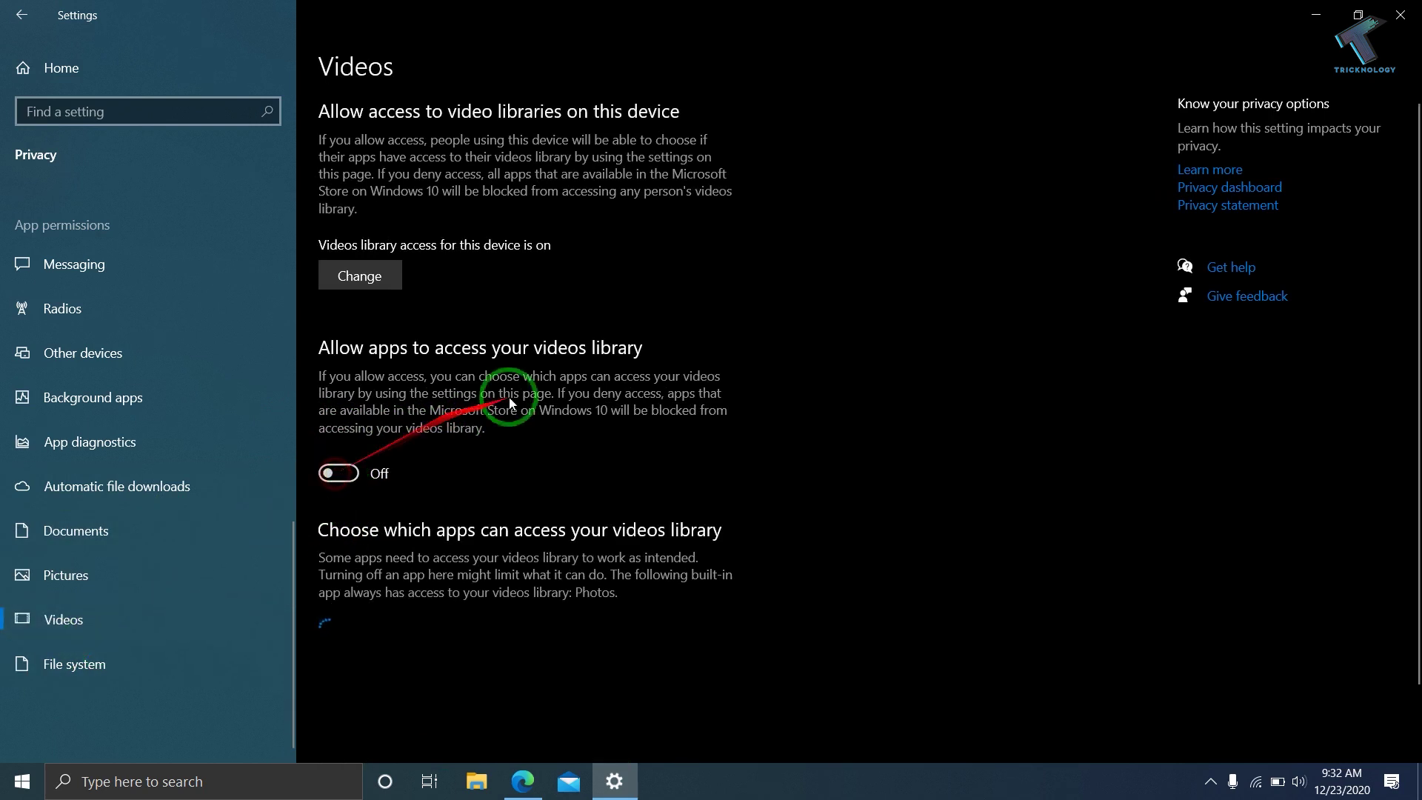
Step: Close Settings and open This PC's Properties from File Explorer
{"action": "left_click", "coordinate": [1400, 14]}
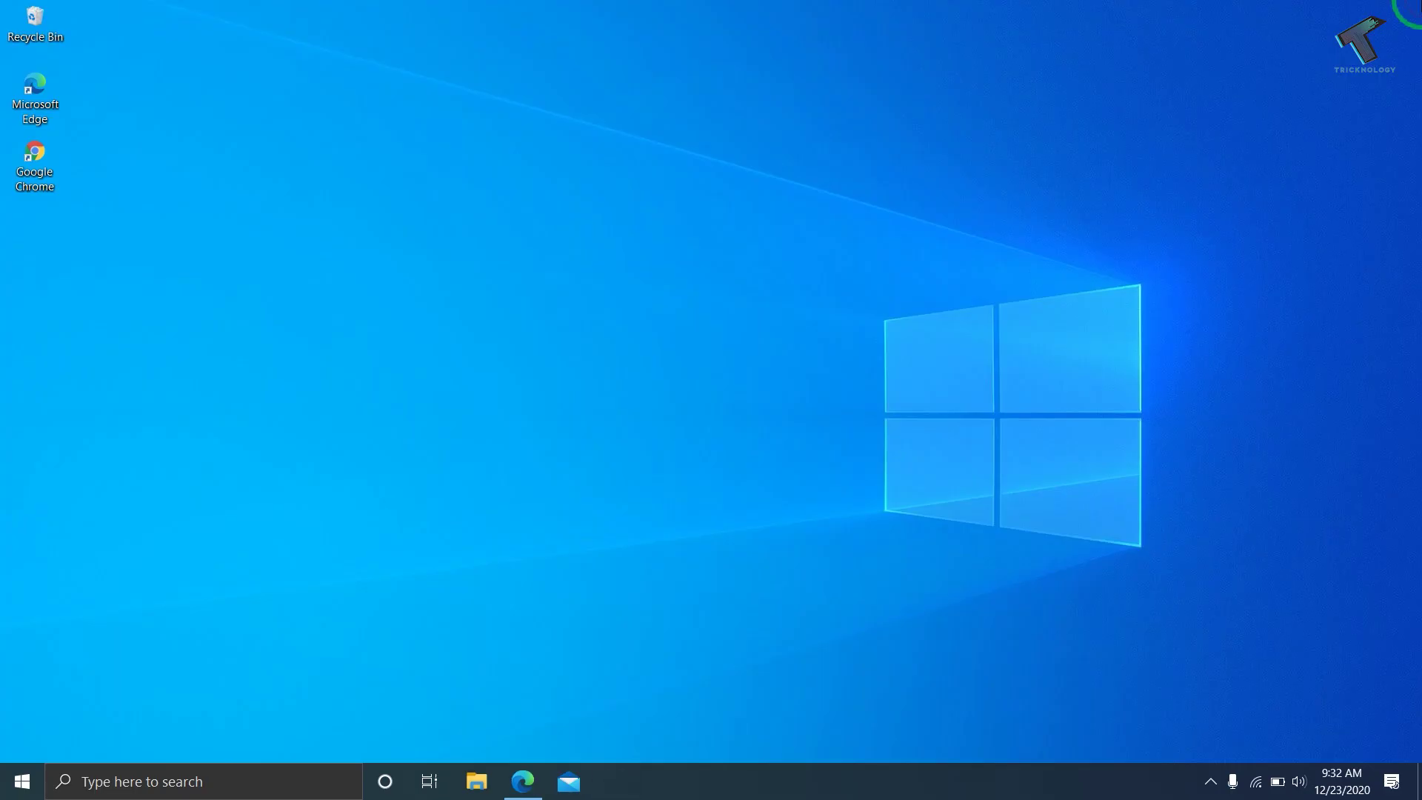
{"action": "left_click", "coordinate": [34, 791]}
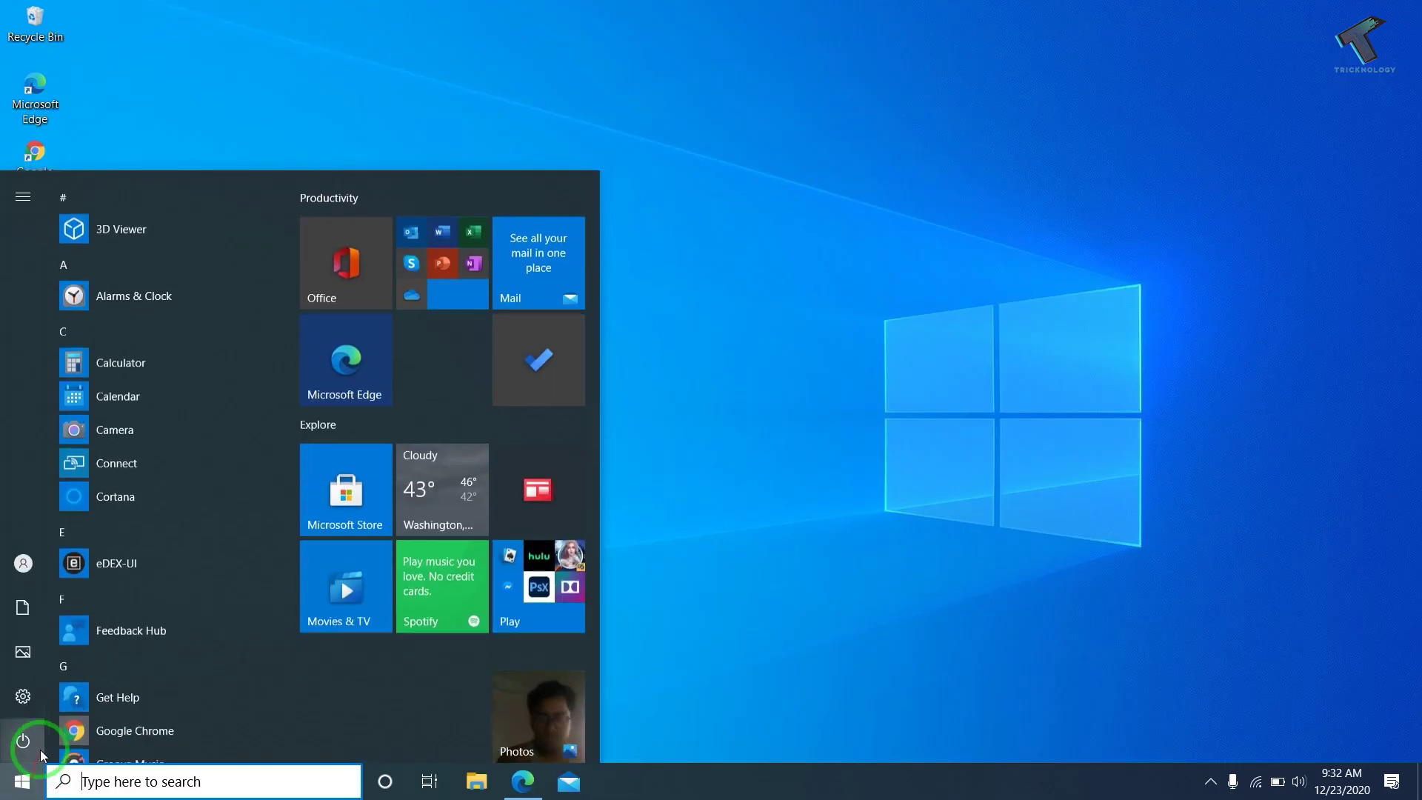
{"action": "left_click", "coordinate": [41, 742]}
{"action": "left_click", "coordinate": [887, 460]}
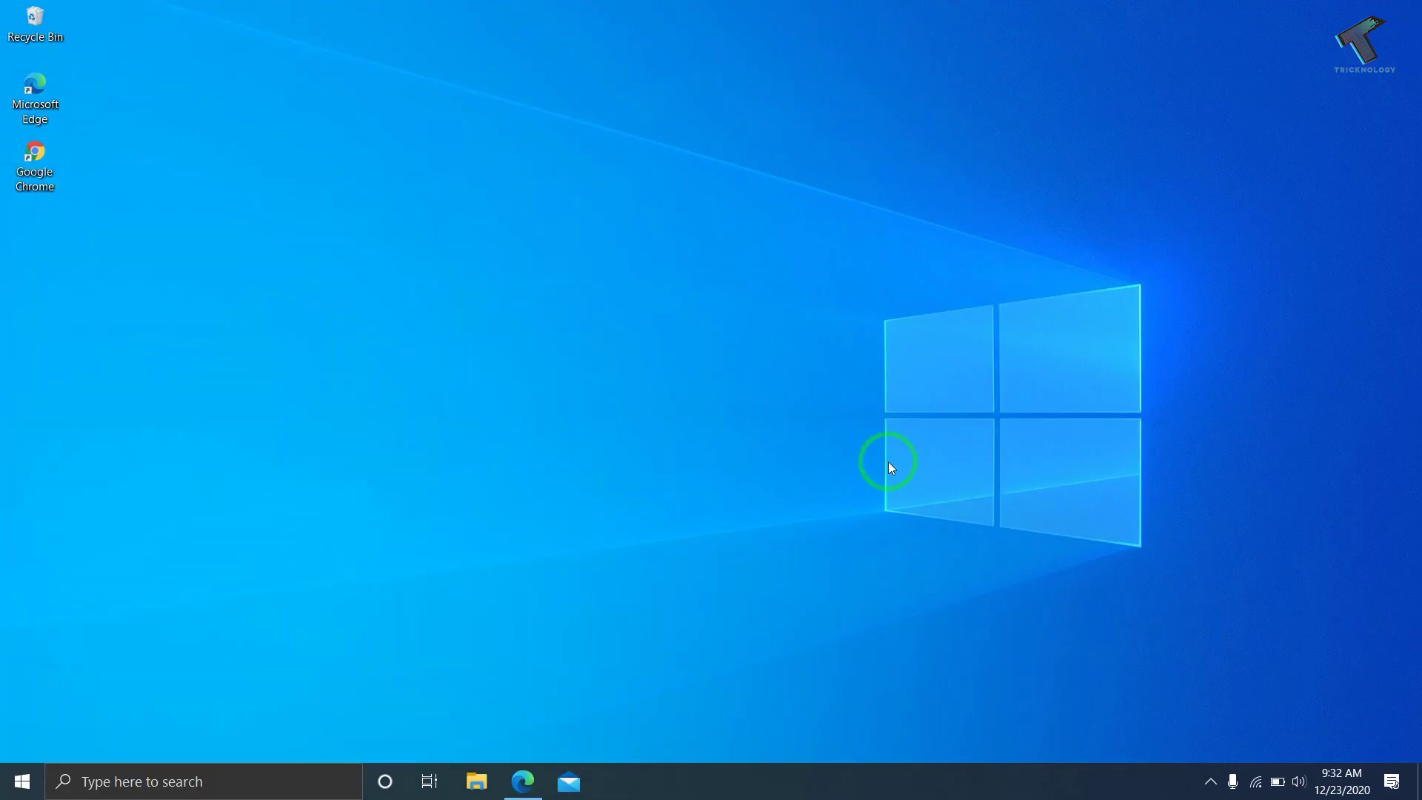
{"action": "left_click", "coordinate": [479, 780]}
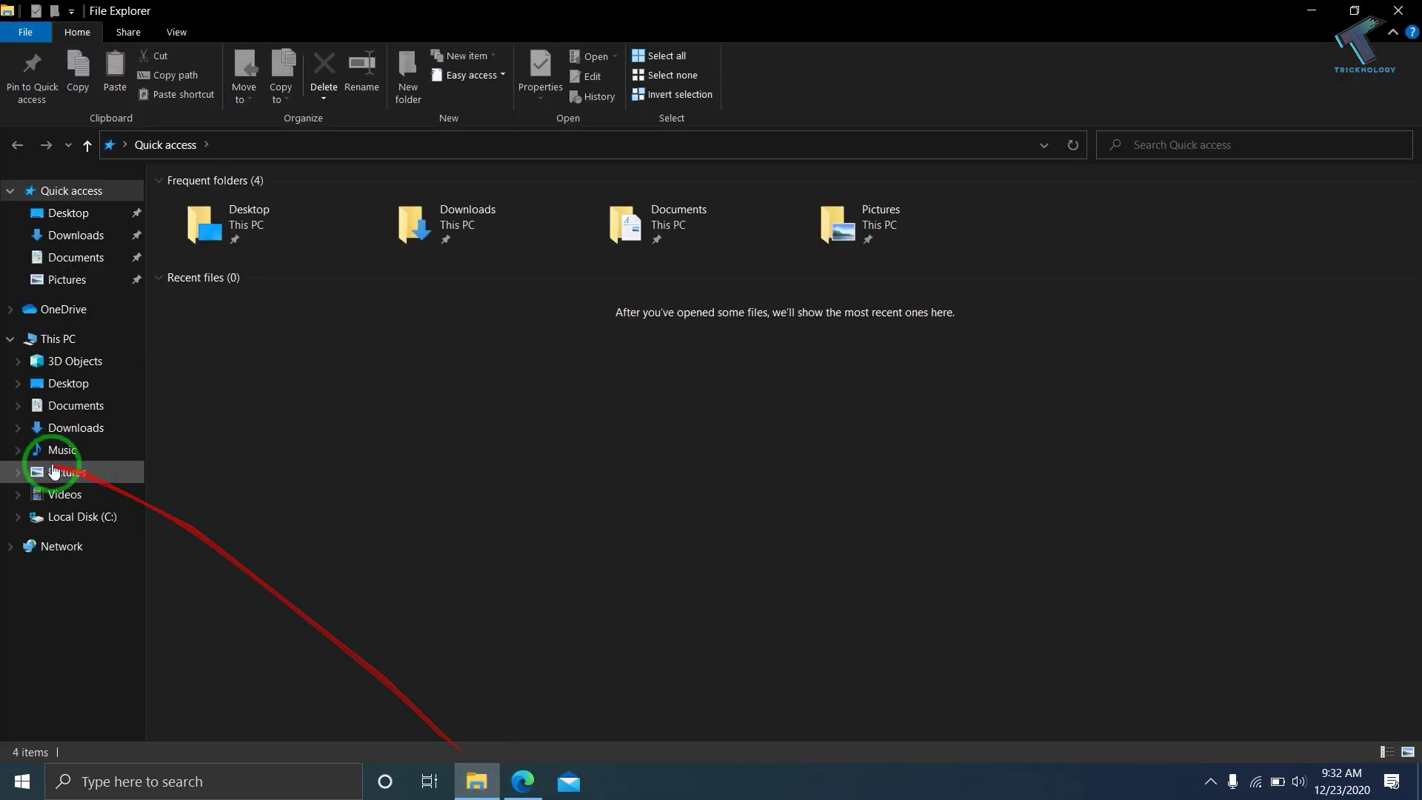
{"action": "right_click", "coordinate": [58, 345]}
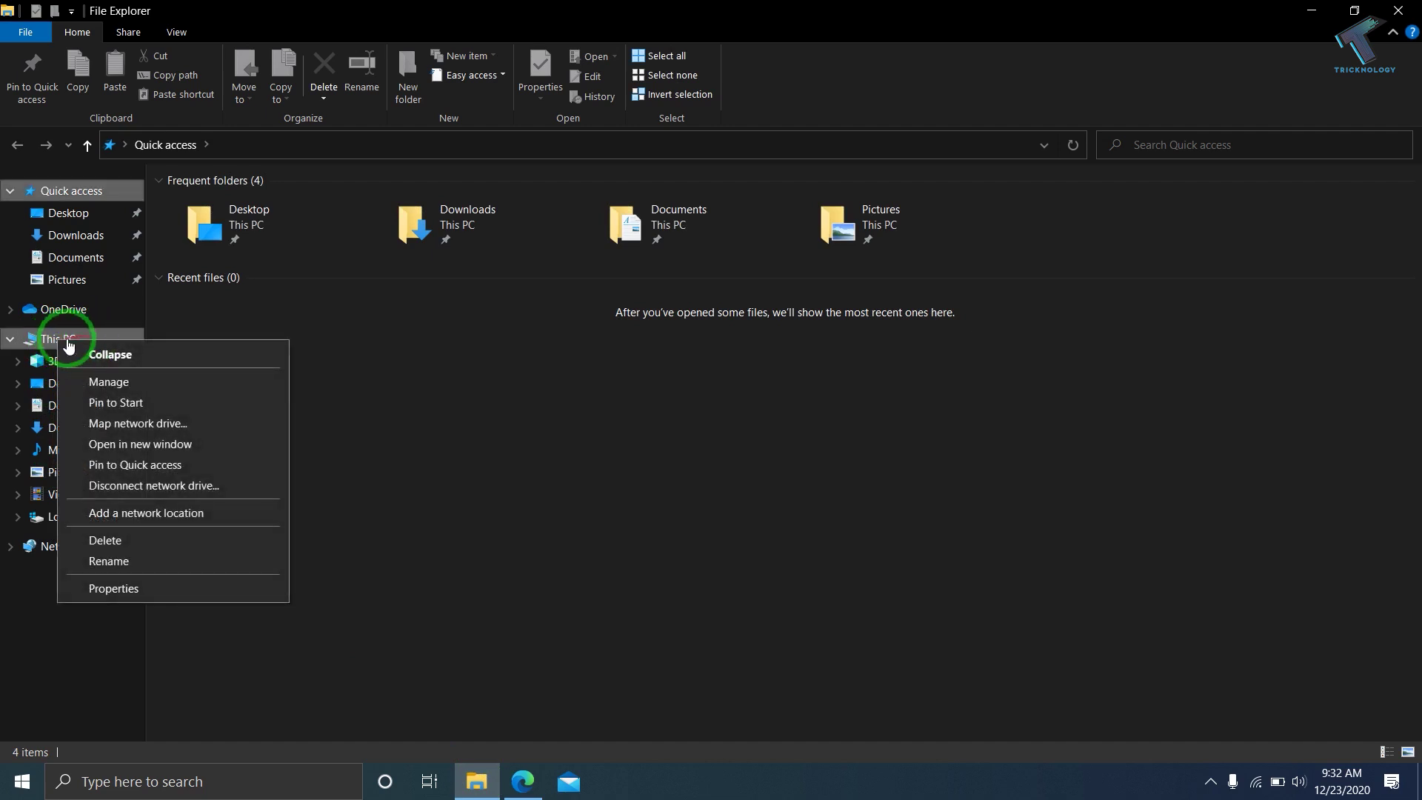
{"action": "left_click", "coordinate": [133, 590]}
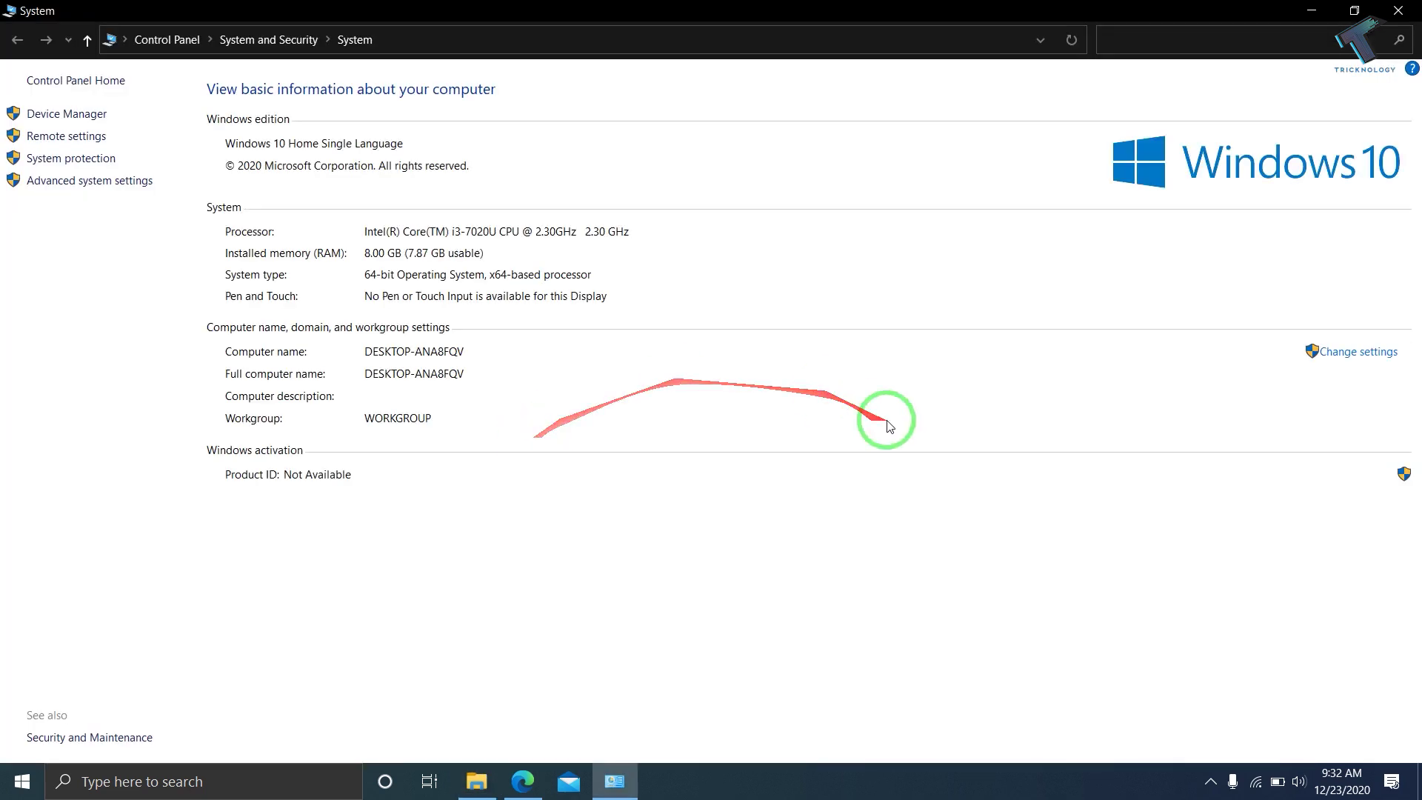
Step: Set Performance Options to Adjust for best performance, confirm, and close the System window
{"action": "left_click", "coordinate": [1352, 363]}
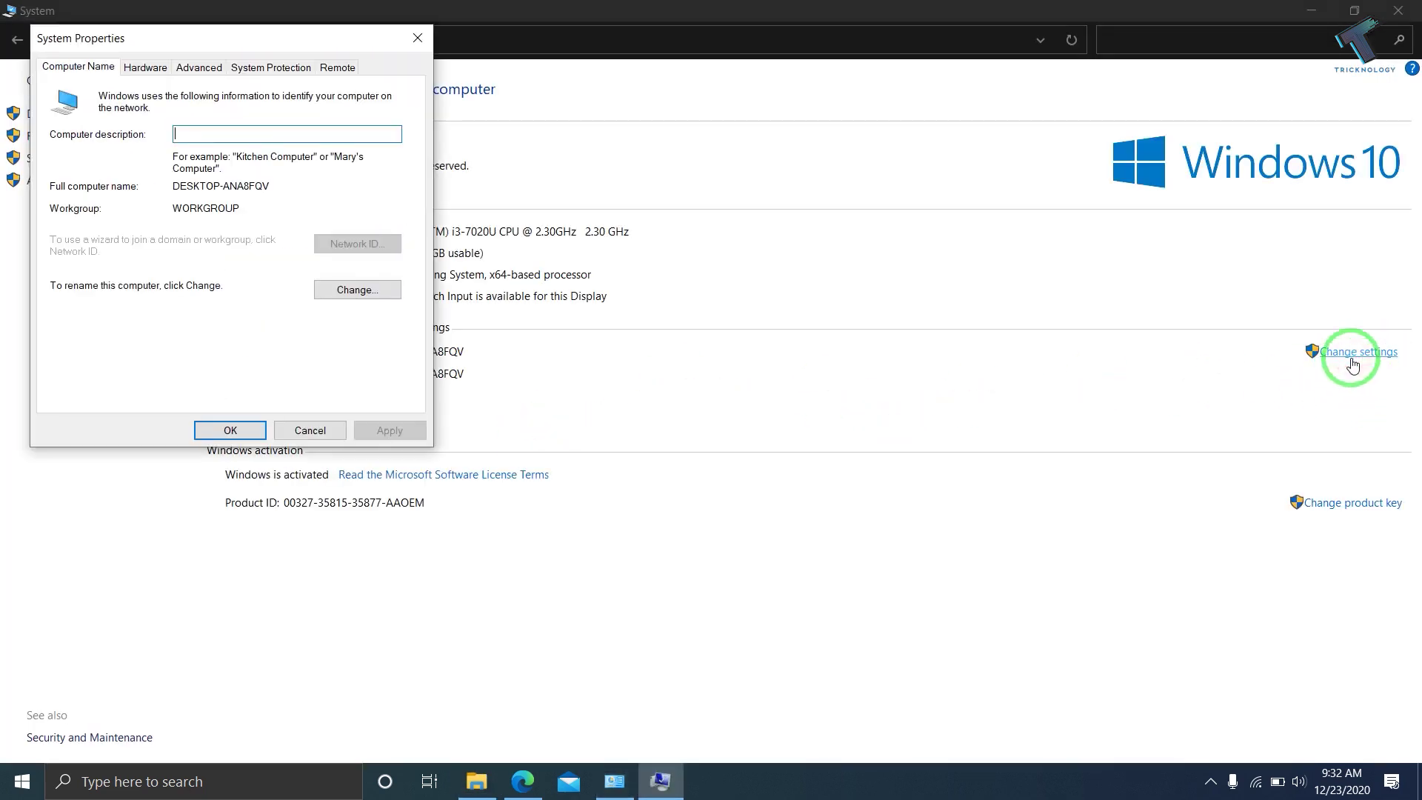
{"action": "left_click", "coordinate": [232, 21]}
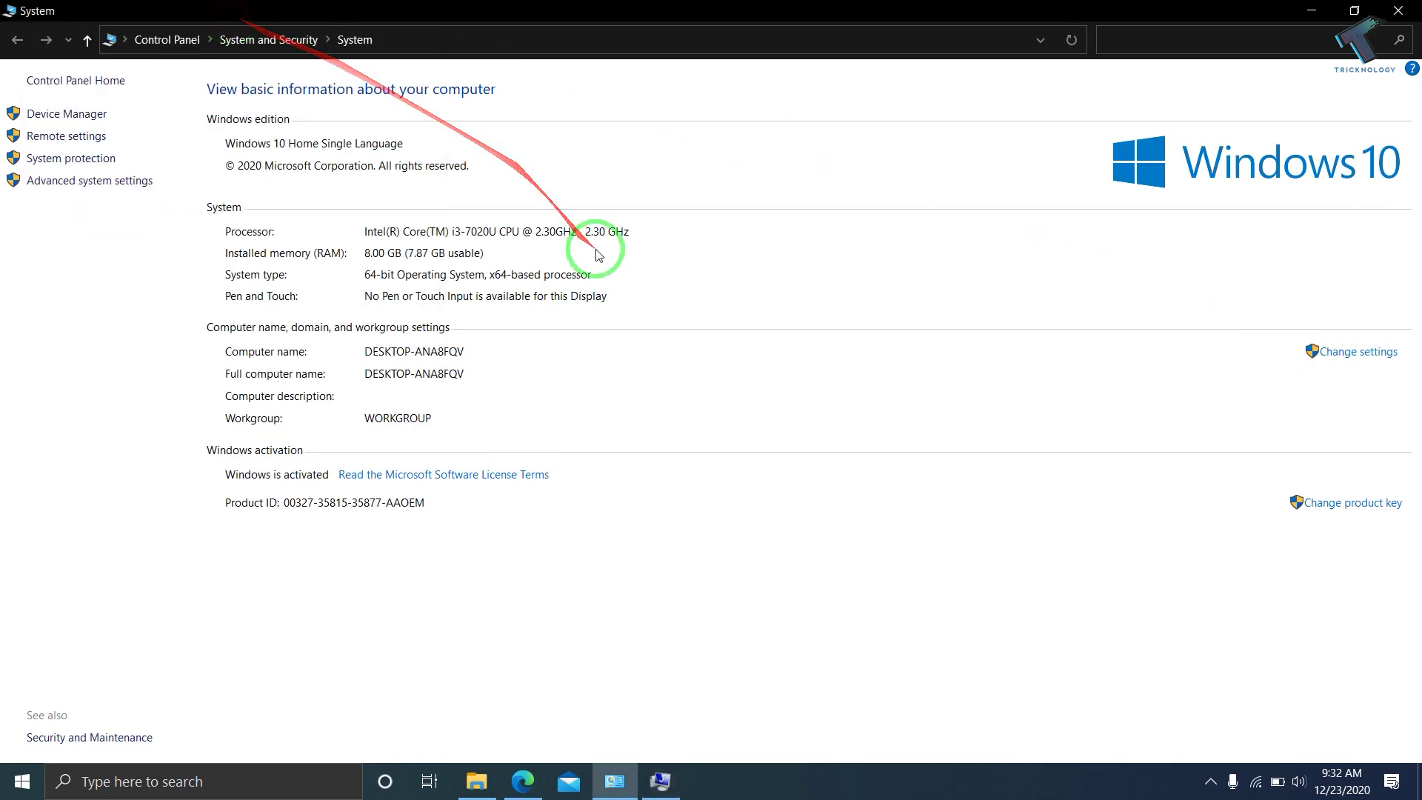
{"action": "left_click", "coordinate": [659, 778]}
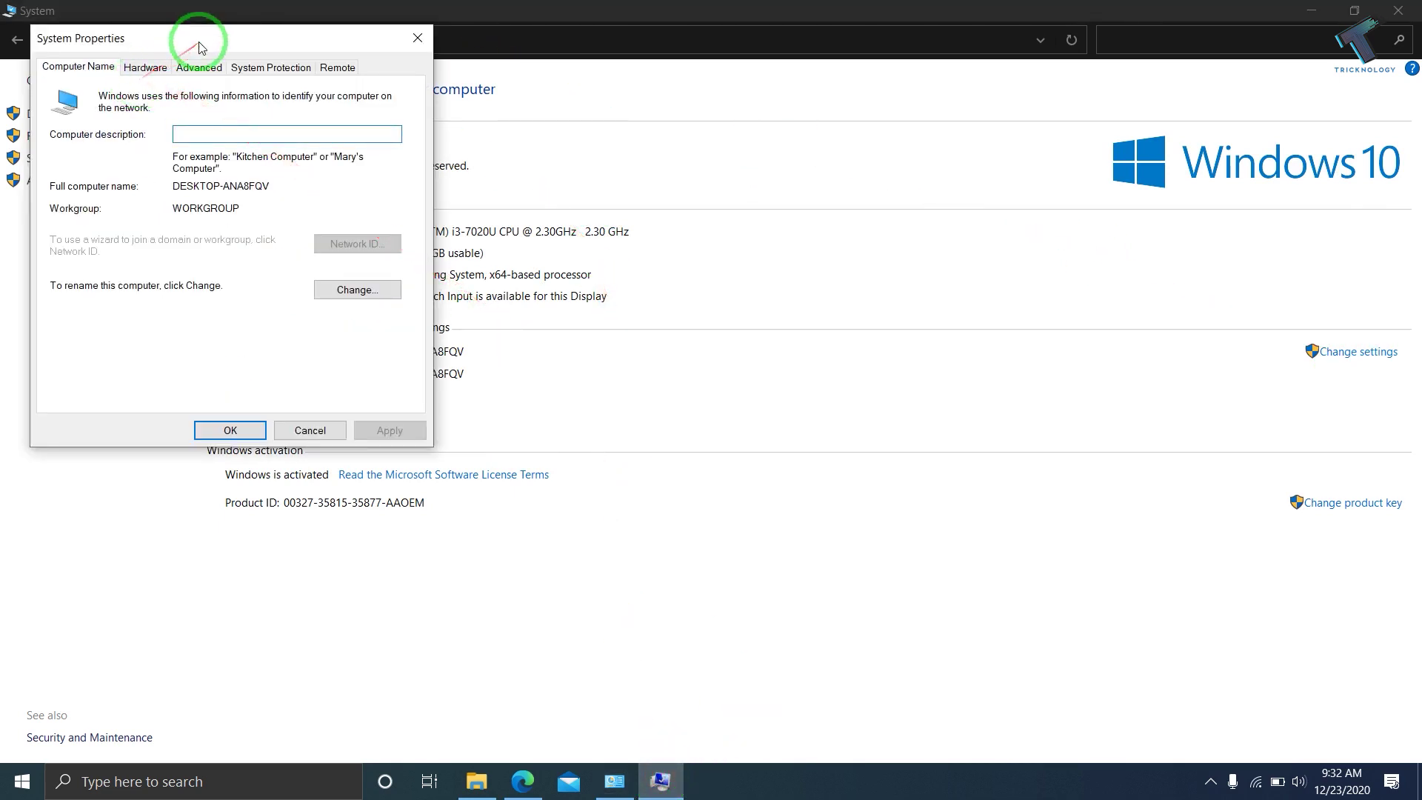
{"action": "left_click_drag", "start_coordinate": [197, 37], "coordinate": [328, 142]}
{"action": "left_click", "coordinate": [345, 176]}
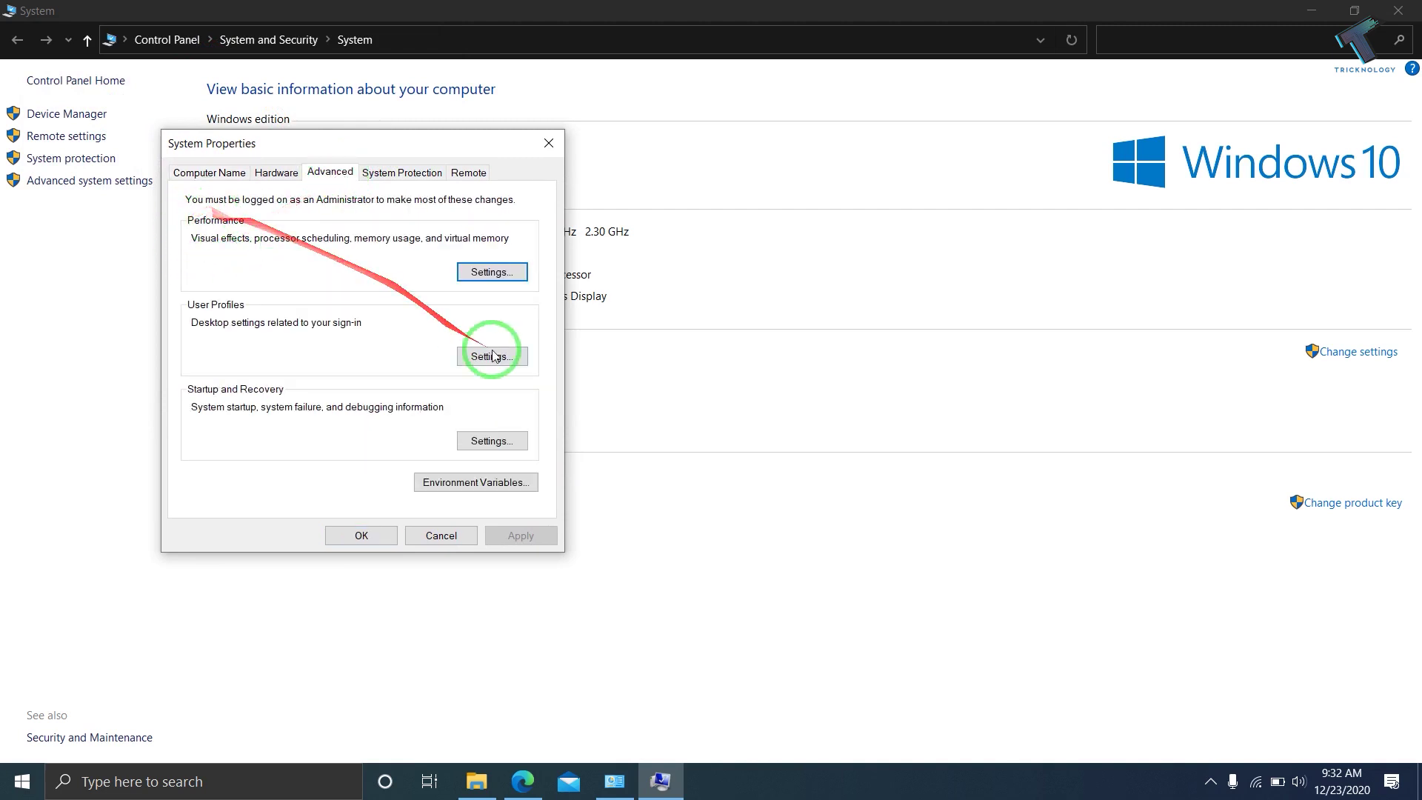
{"action": "left_click", "coordinate": [492, 271]}
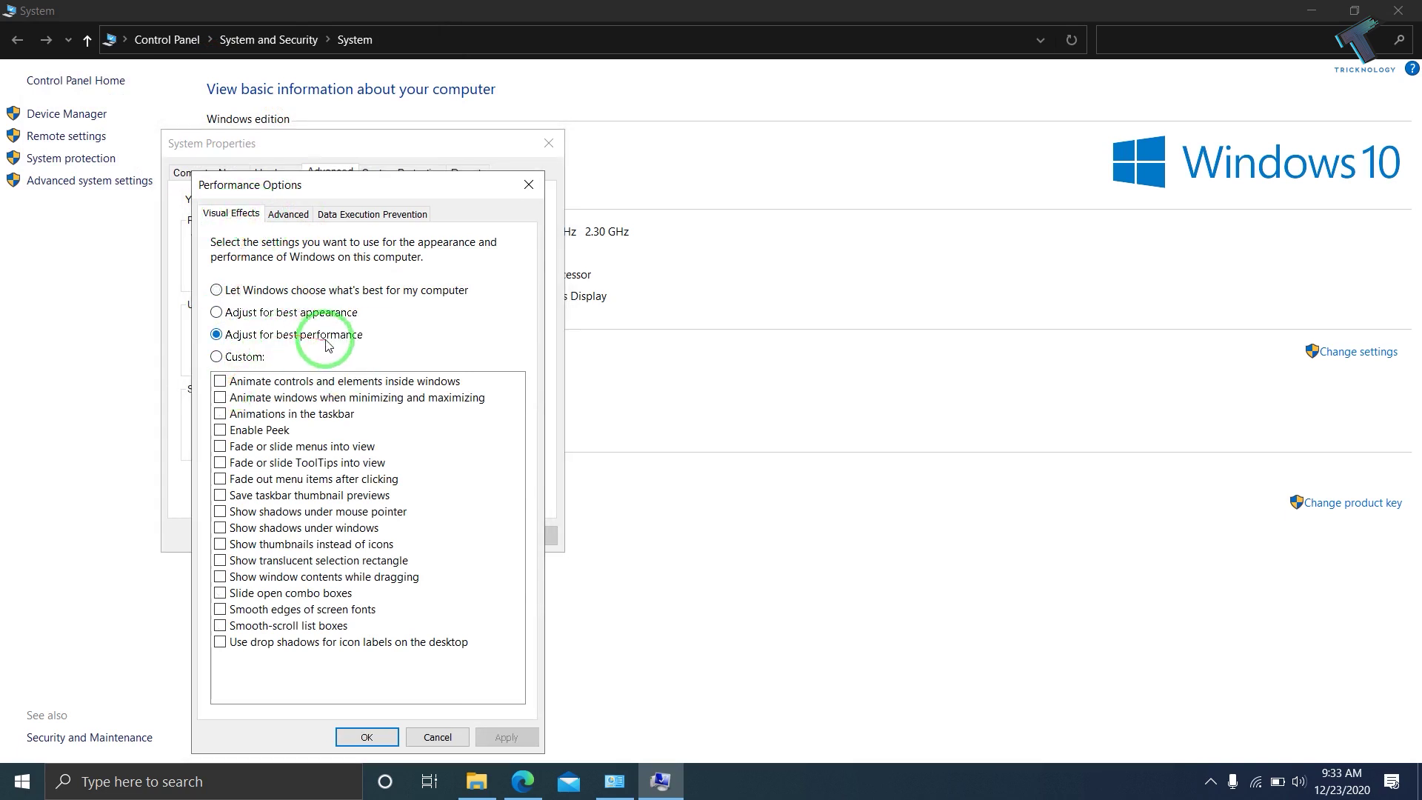
{"action": "left_click", "coordinate": [347, 738]}
{"action": "left_click", "coordinate": [377, 534]}
{"action": "left_click", "coordinate": [1397, 10]}
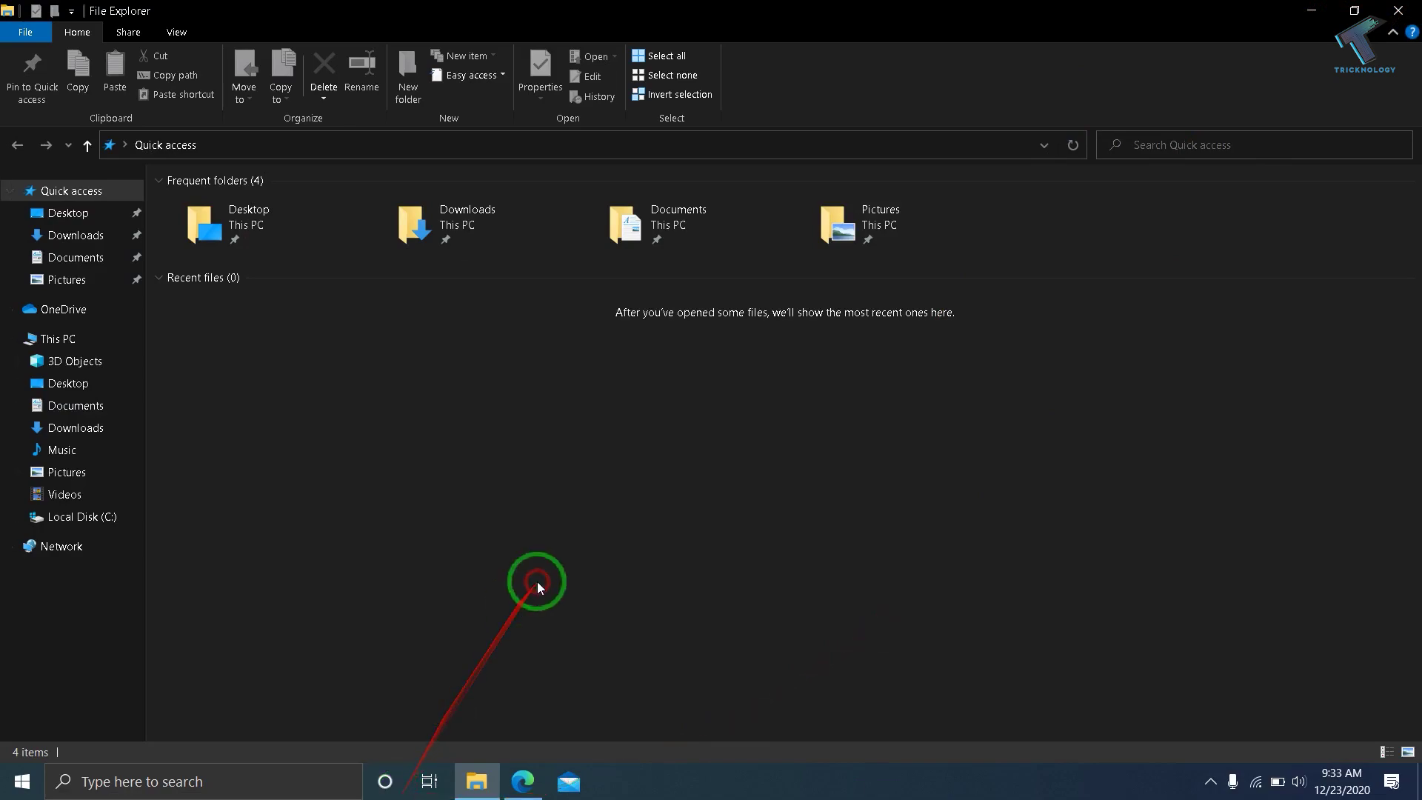
Step: Close File Explorer and open Task Manager's Startup tab from the taskbar
{"action": "left_click", "coordinate": [1398, 10]}
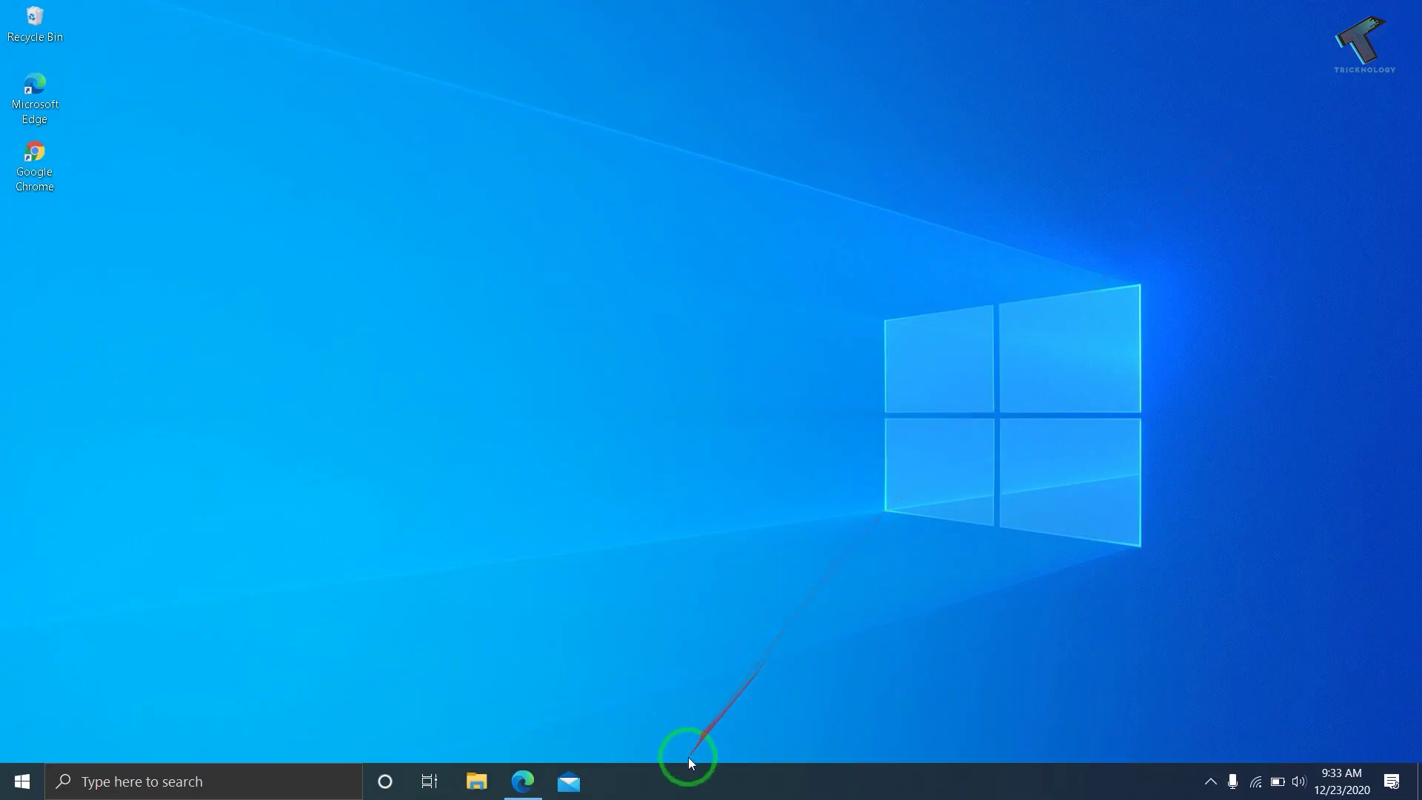
{"action": "right_click", "coordinate": [652, 781]}
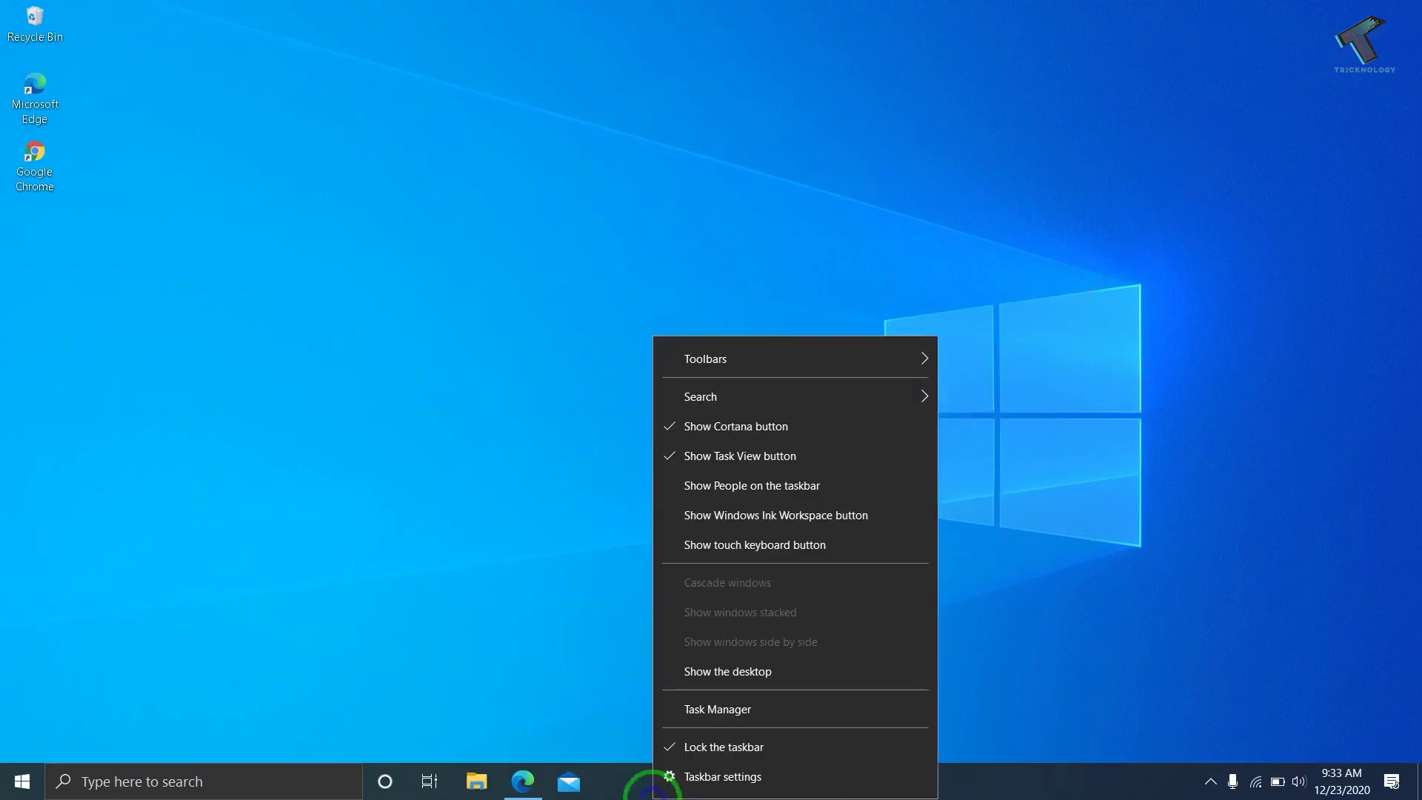
{"action": "left_click", "coordinate": [703, 713]}
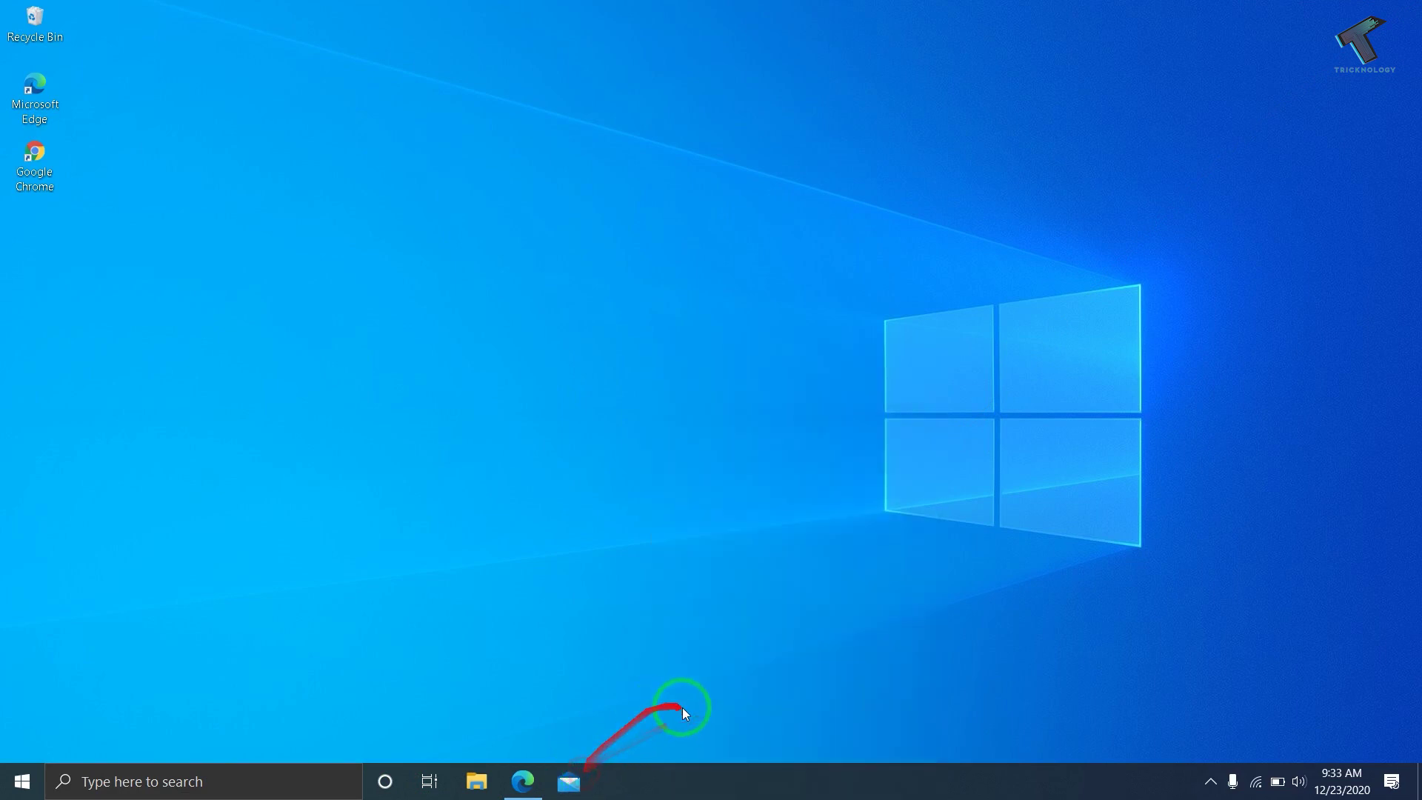
{"action": "right_click", "coordinate": [663, 781]}
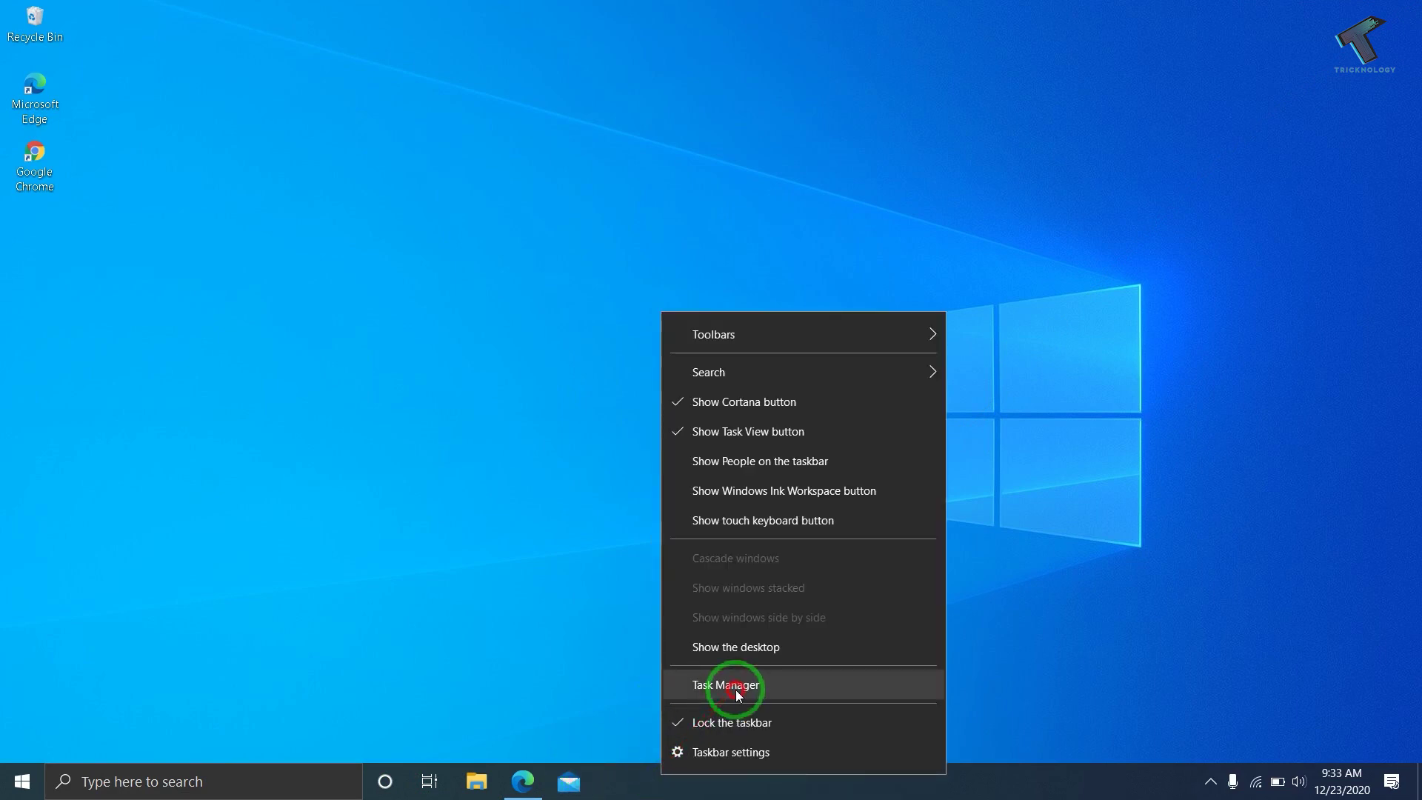
{"action": "left_click", "coordinate": [735, 690]}
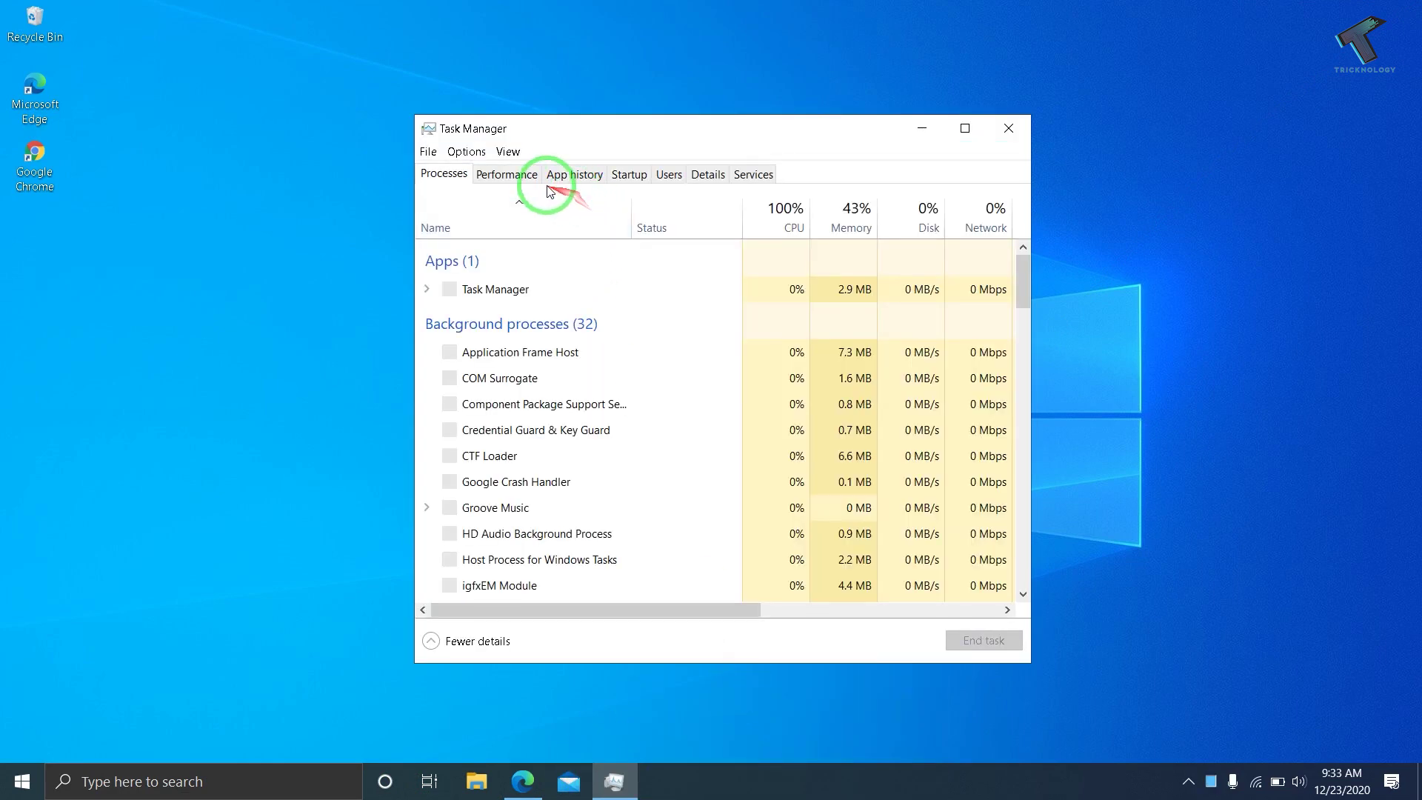
{"action": "left_click", "coordinate": [625, 178]}
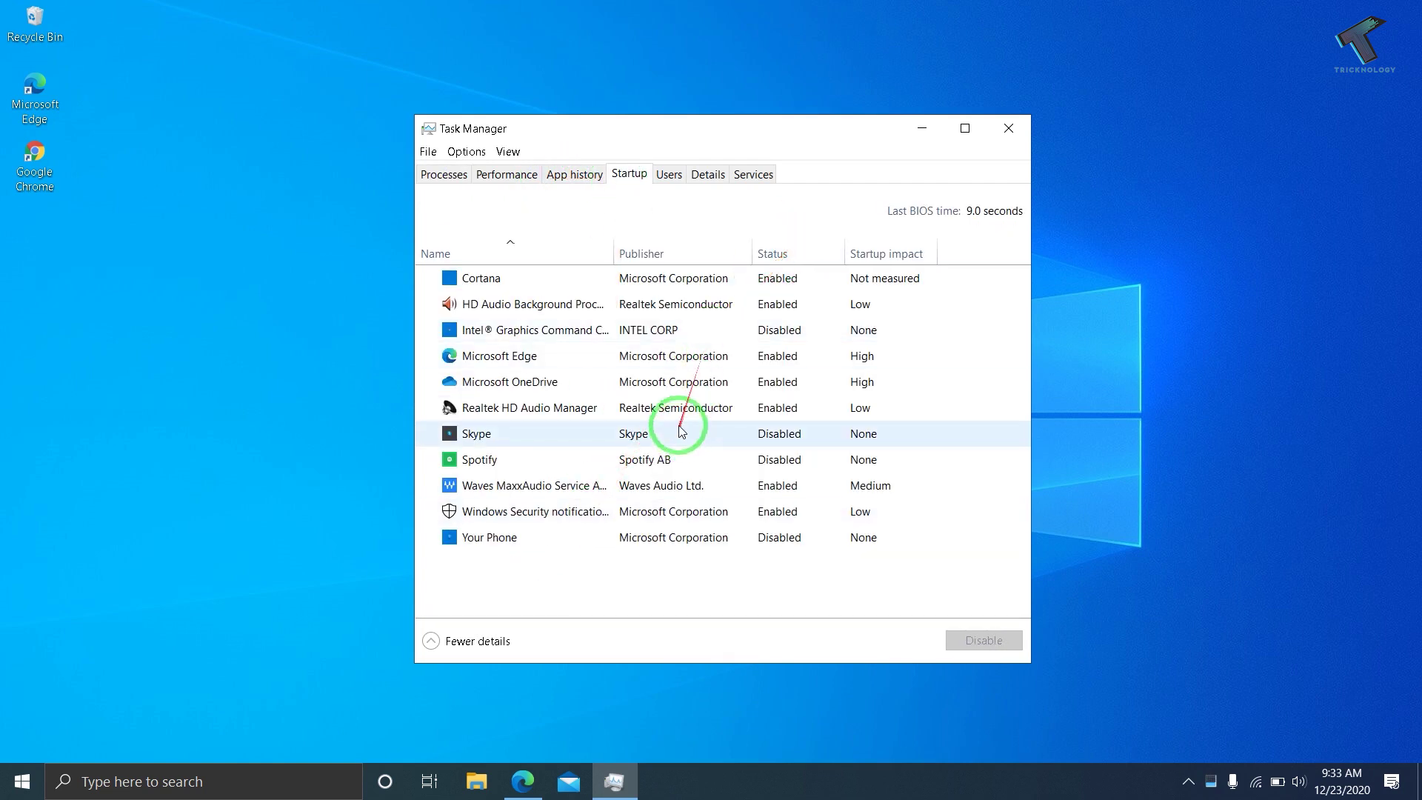
Step: Disable Microsoft Edge, Microsoft OneDrive and Cortana as startup apps
{"action": "left_click", "coordinate": [694, 392]}
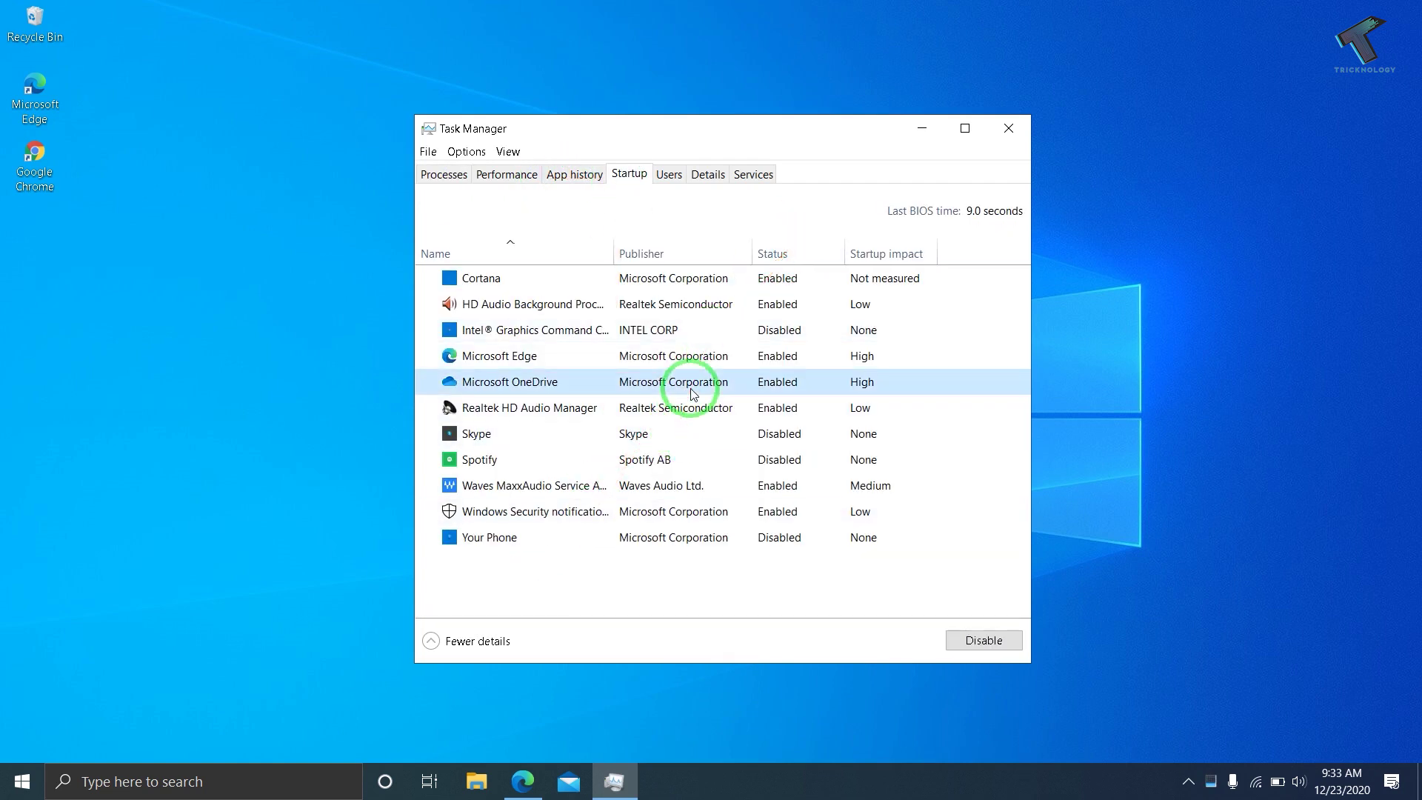
{"action": "left_click", "coordinate": [741, 360]}
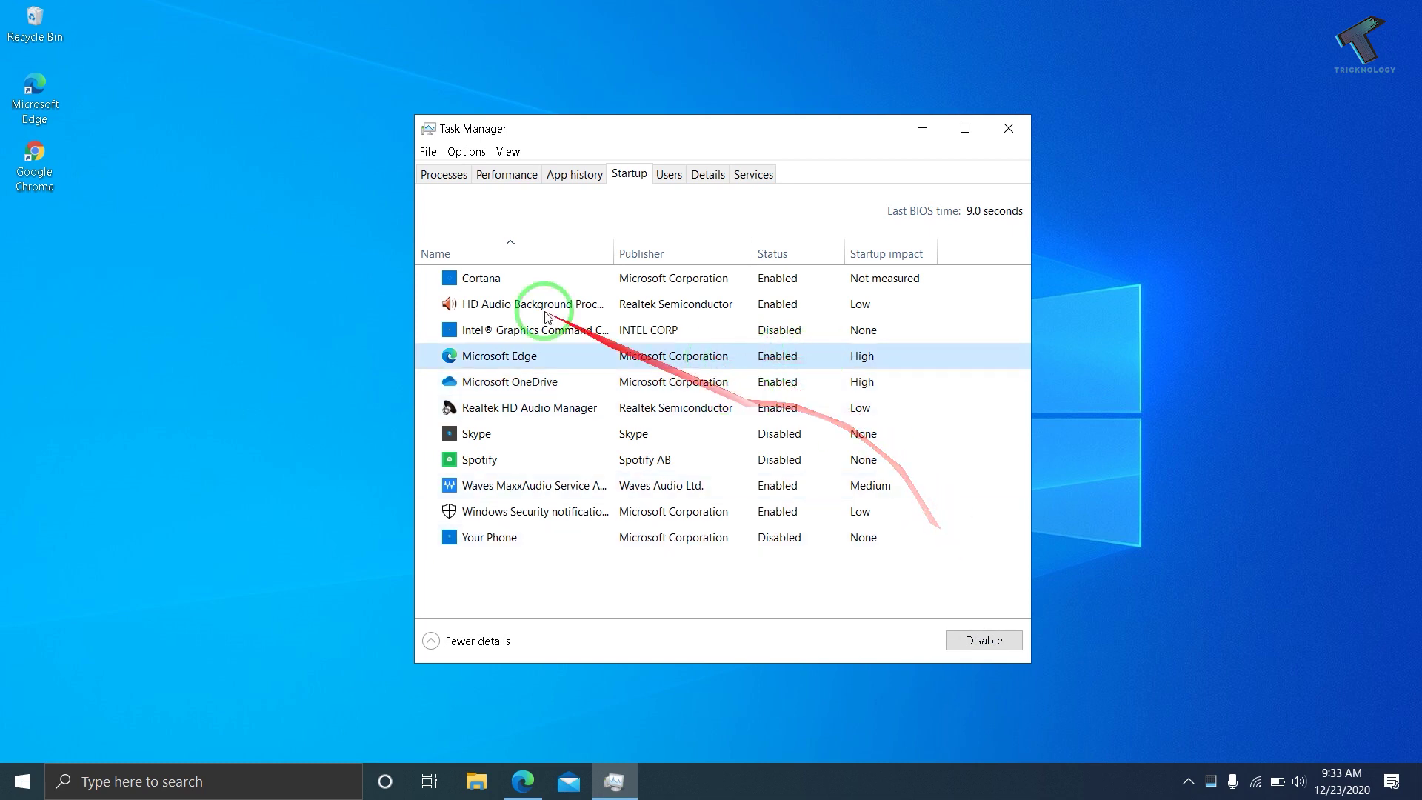
{"action": "left_click", "coordinate": [992, 643]}
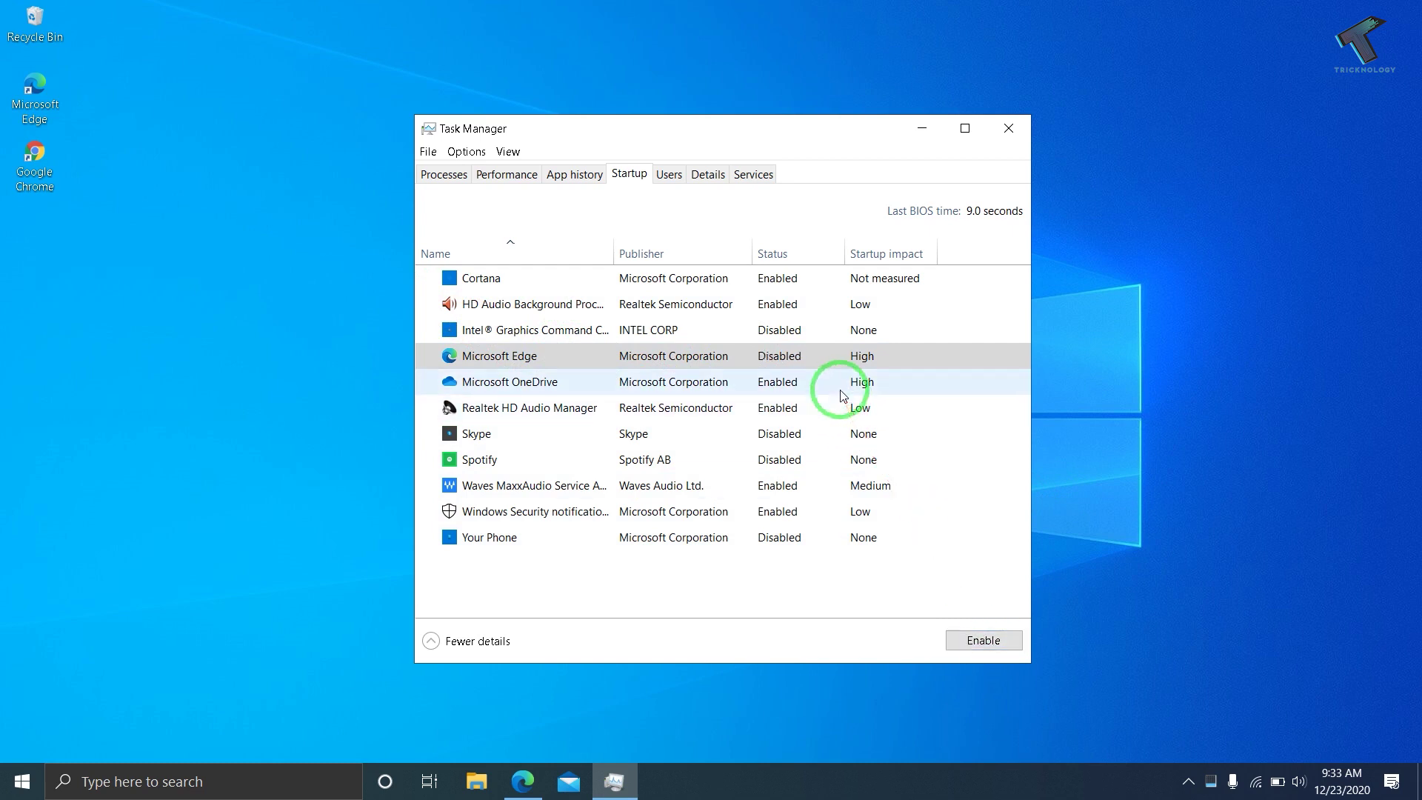
{"action": "left_click", "coordinate": [841, 391]}
{"action": "left_click", "coordinate": [985, 641]}
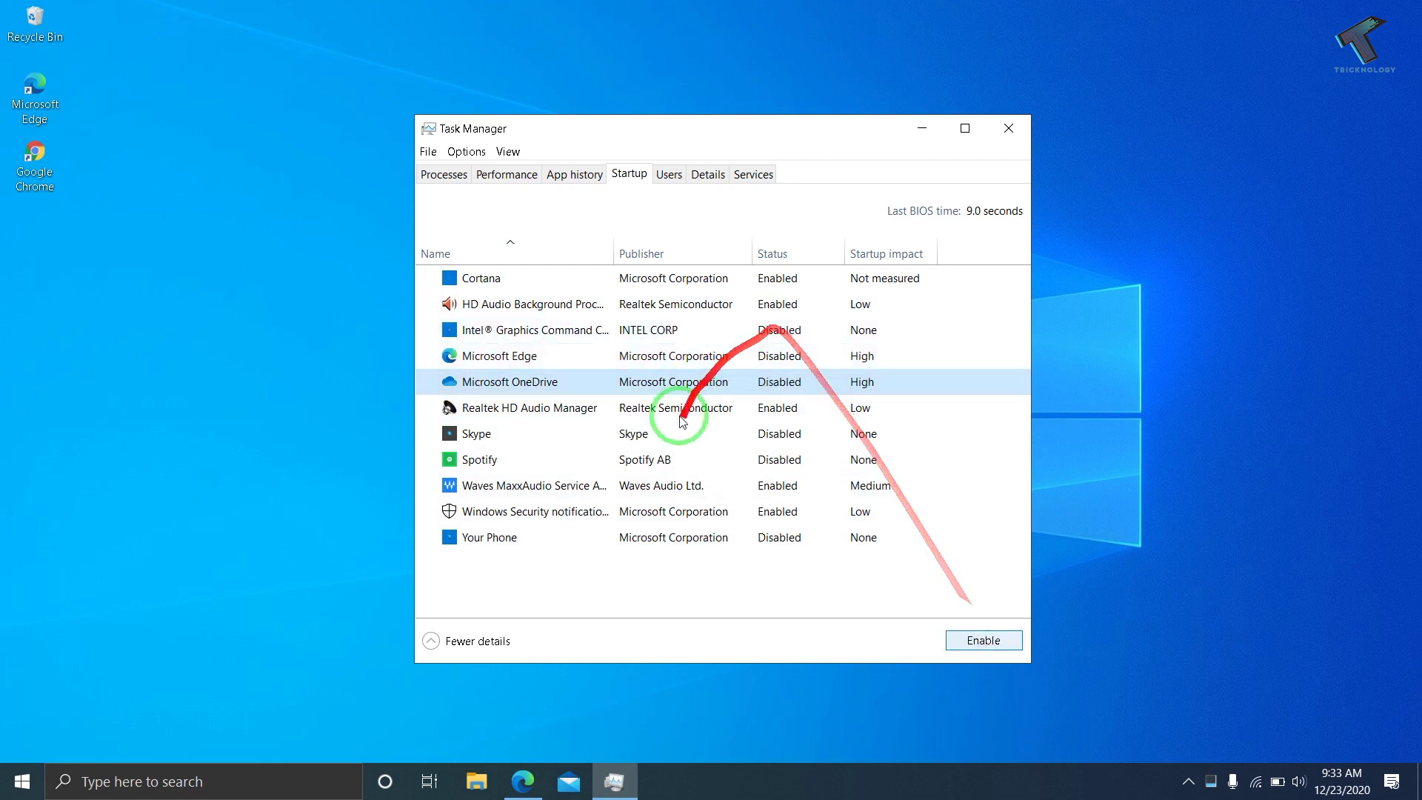
{"action": "left_click", "coordinate": [732, 291]}
{"action": "left_click", "coordinate": [988, 642]}
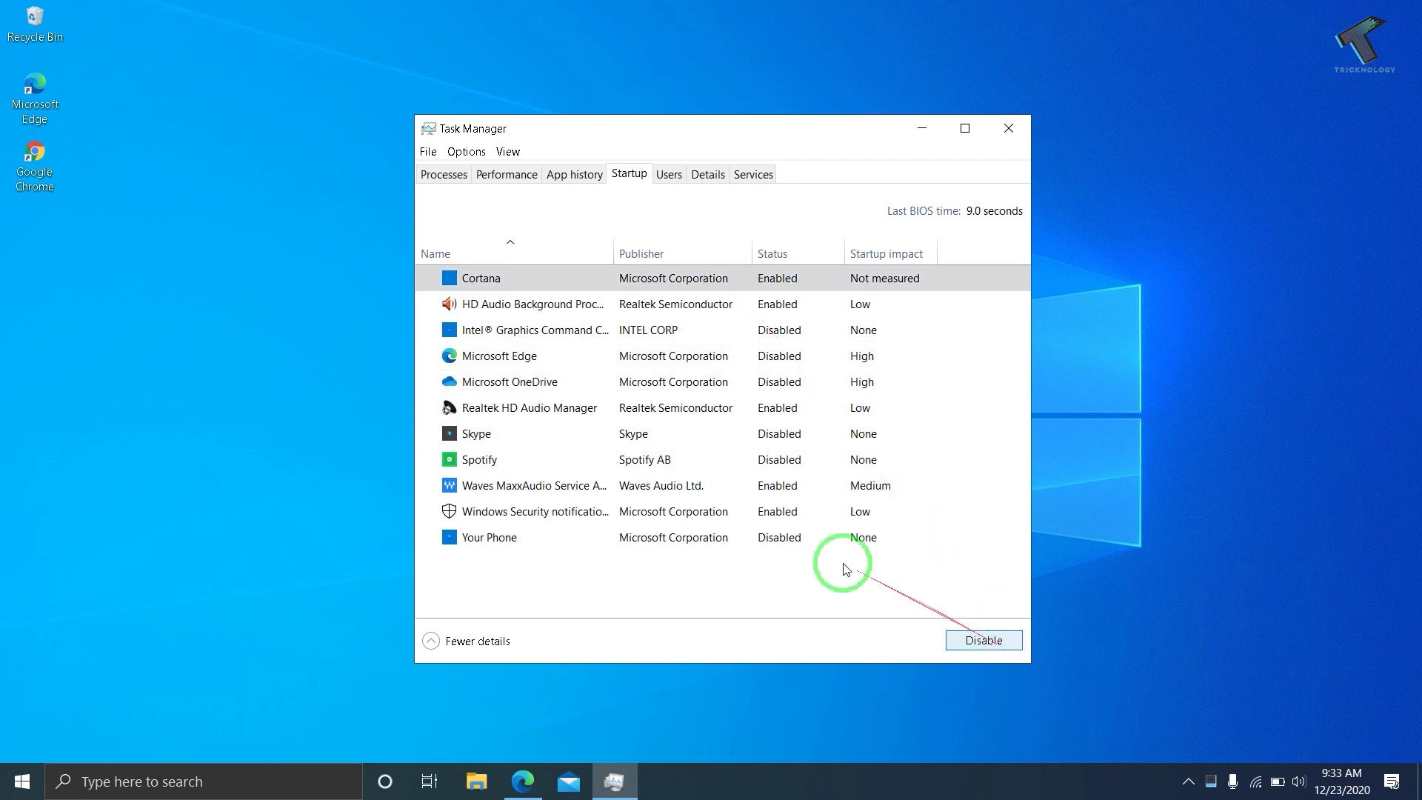
Step: Check the Your Phone, Spotify, Windows Security notification and Waves MaxxAudio entries, then close Task Manager
{"action": "left_click", "coordinate": [716, 538]}
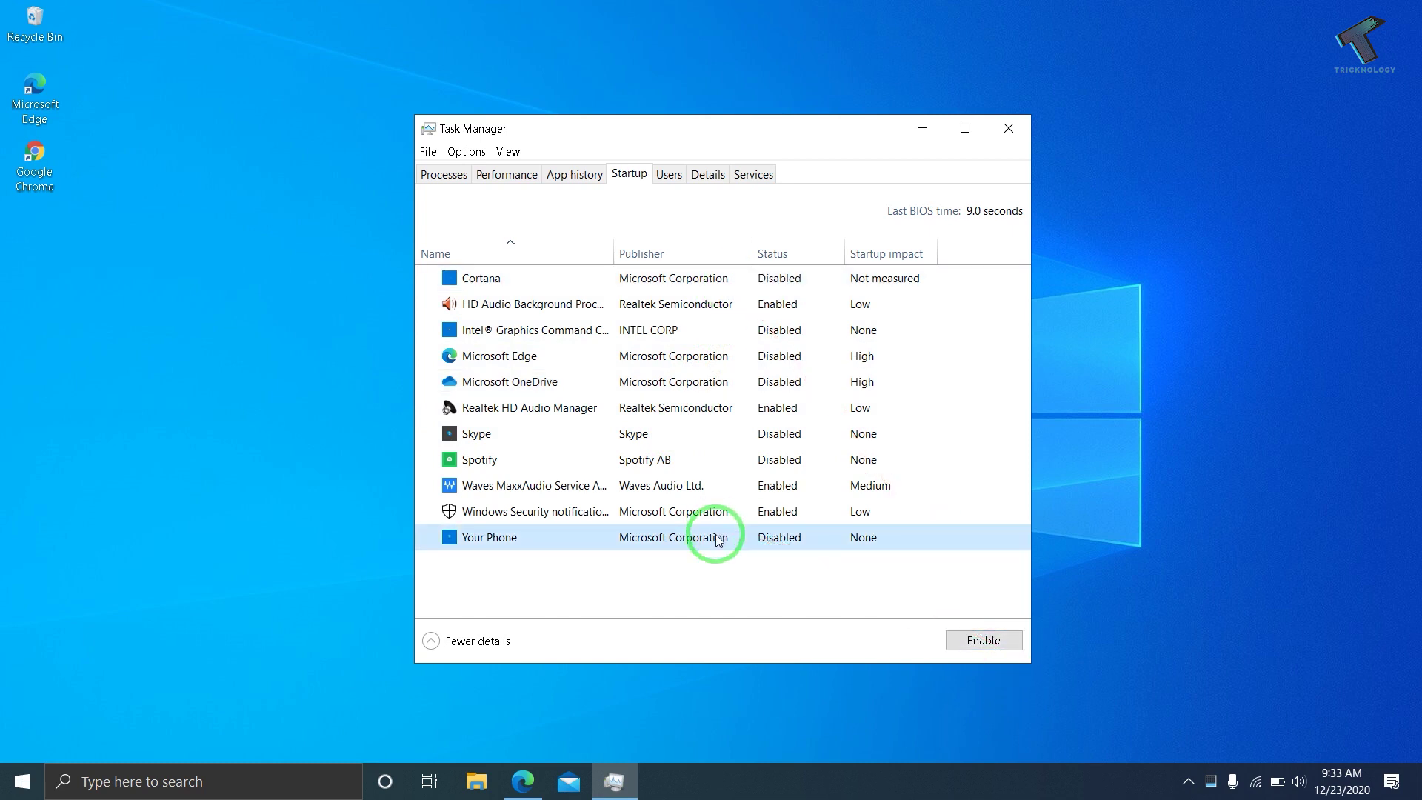
{"action": "left_click", "coordinate": [736, 469]}
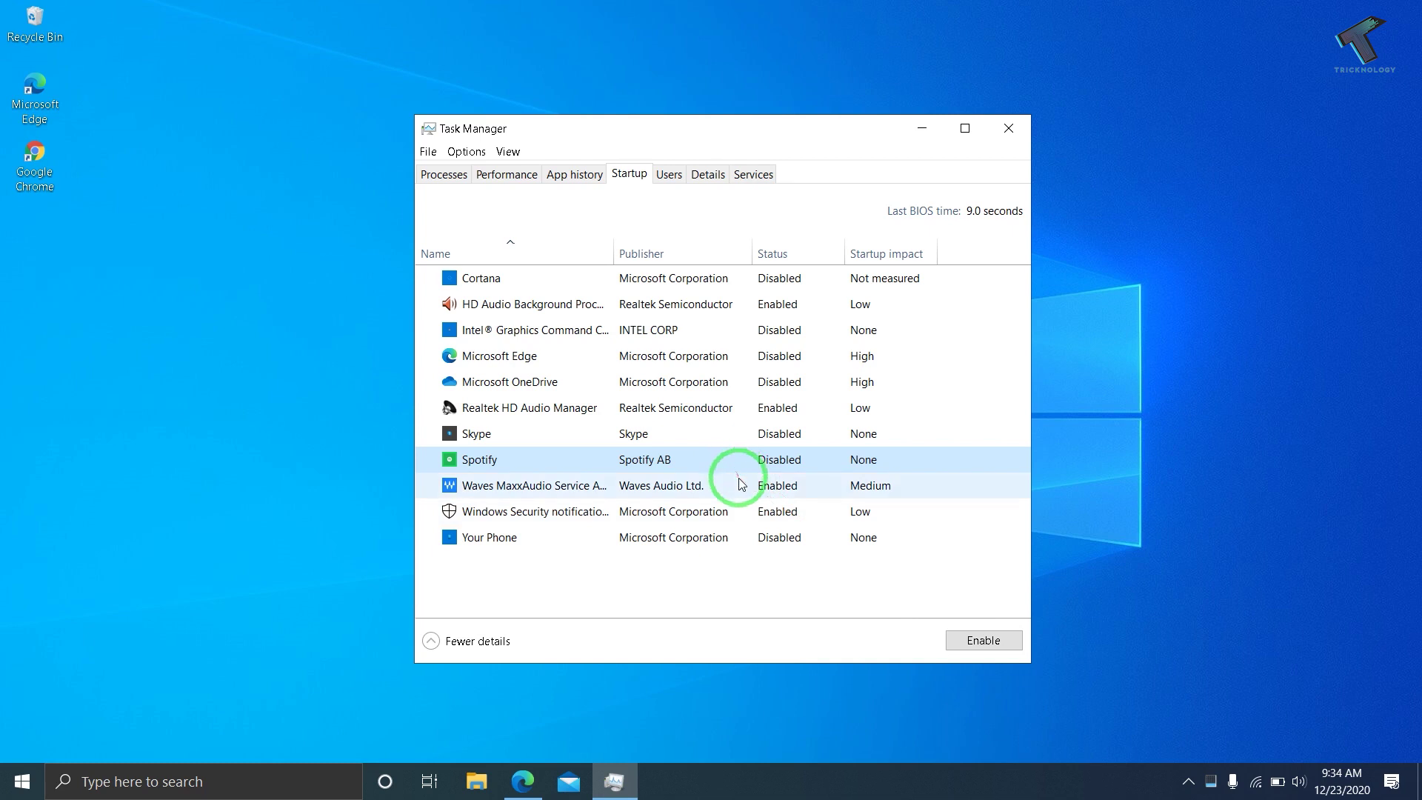
{"action": "left_click", "coordinate": [740, 408]}
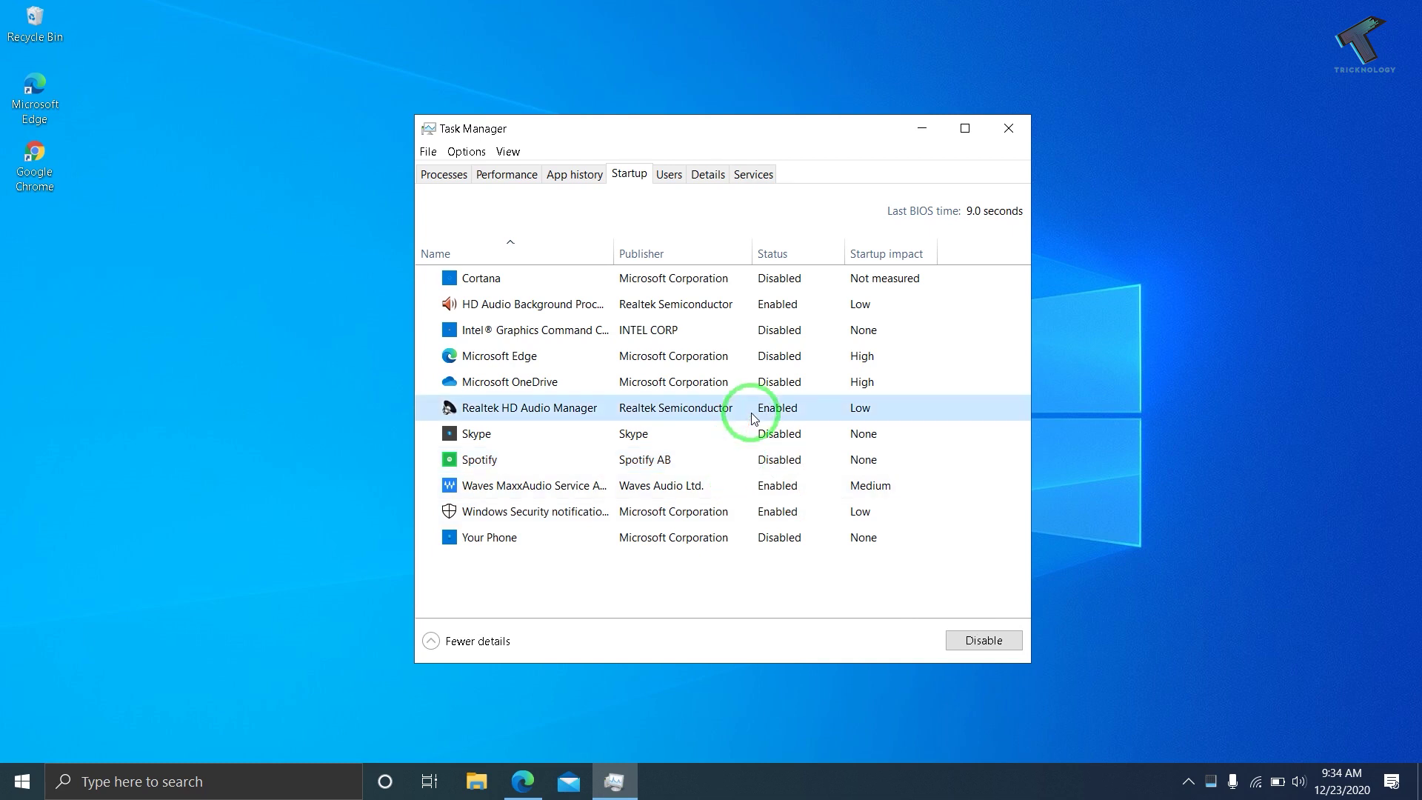
{"action": "left_click", "coordinate": [778, 491]}
{"action": "left_click", "coordinate": [1007, 130]}
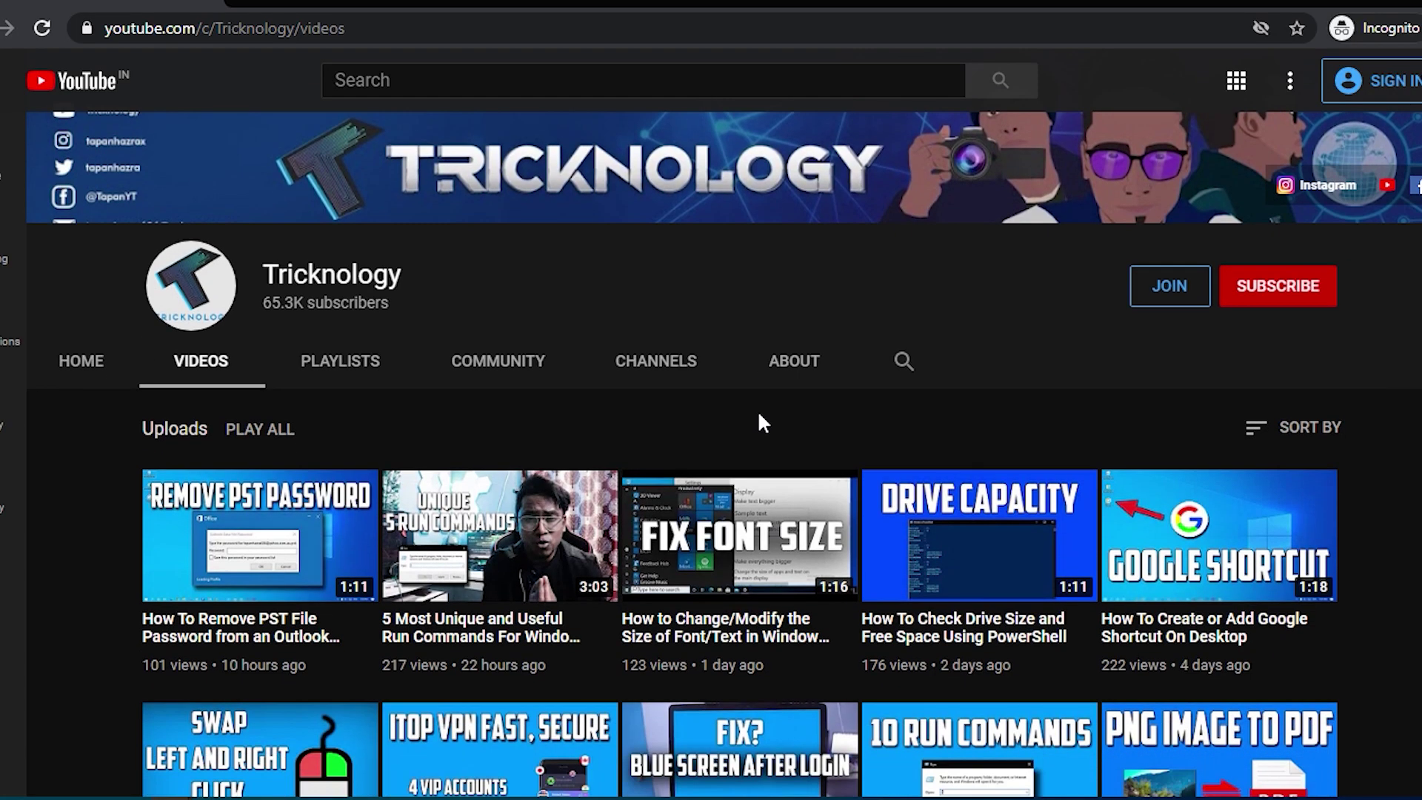
Step: Scroll down through the Tricknology channel's uploaded tutorial videos
{"action": "scroll", "coordinate": [758, 411], "scroll_direction": "down", "scroll_amount": 2}
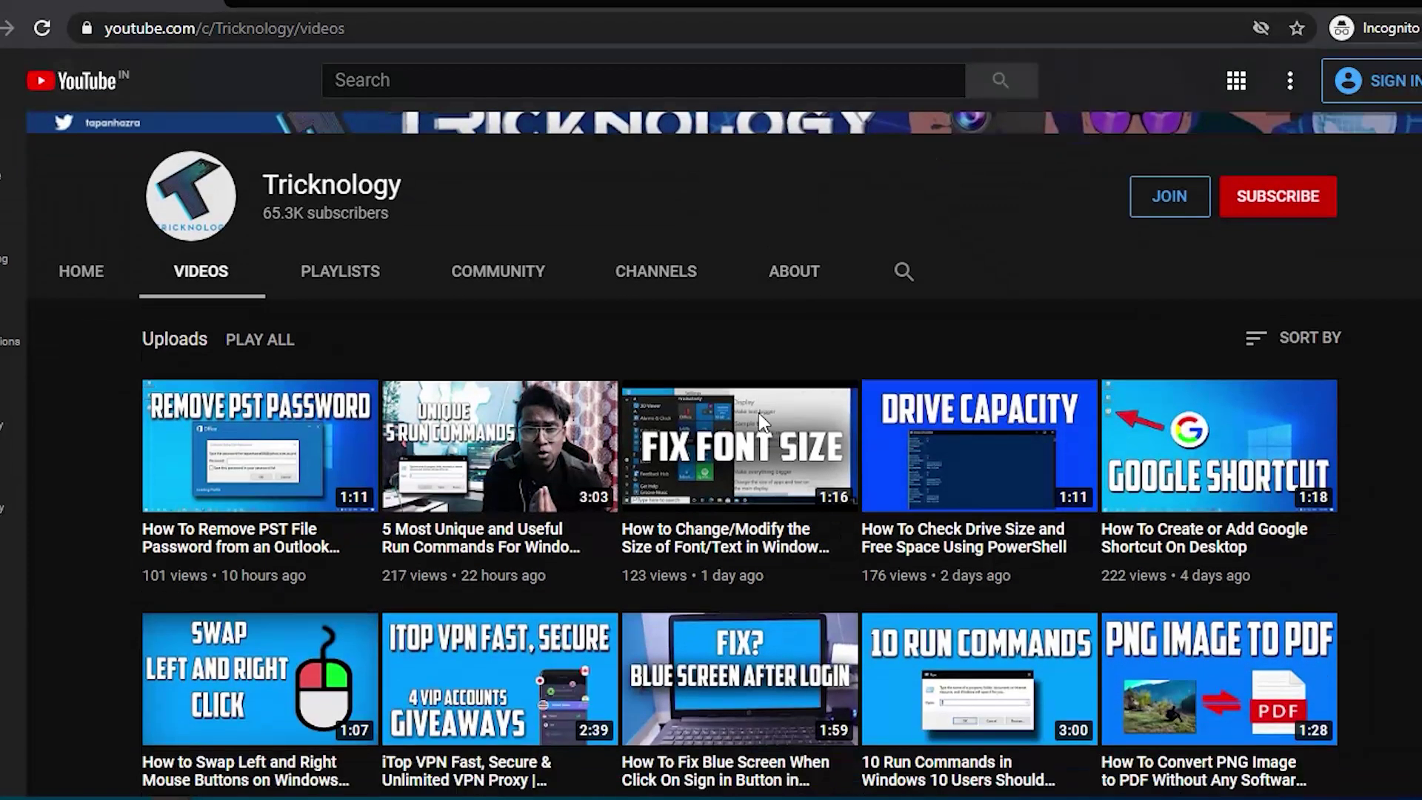
{"action": "scroll", "coordinate": [767, 422], "scroll_direction": "down", "scroll_amount": 4}
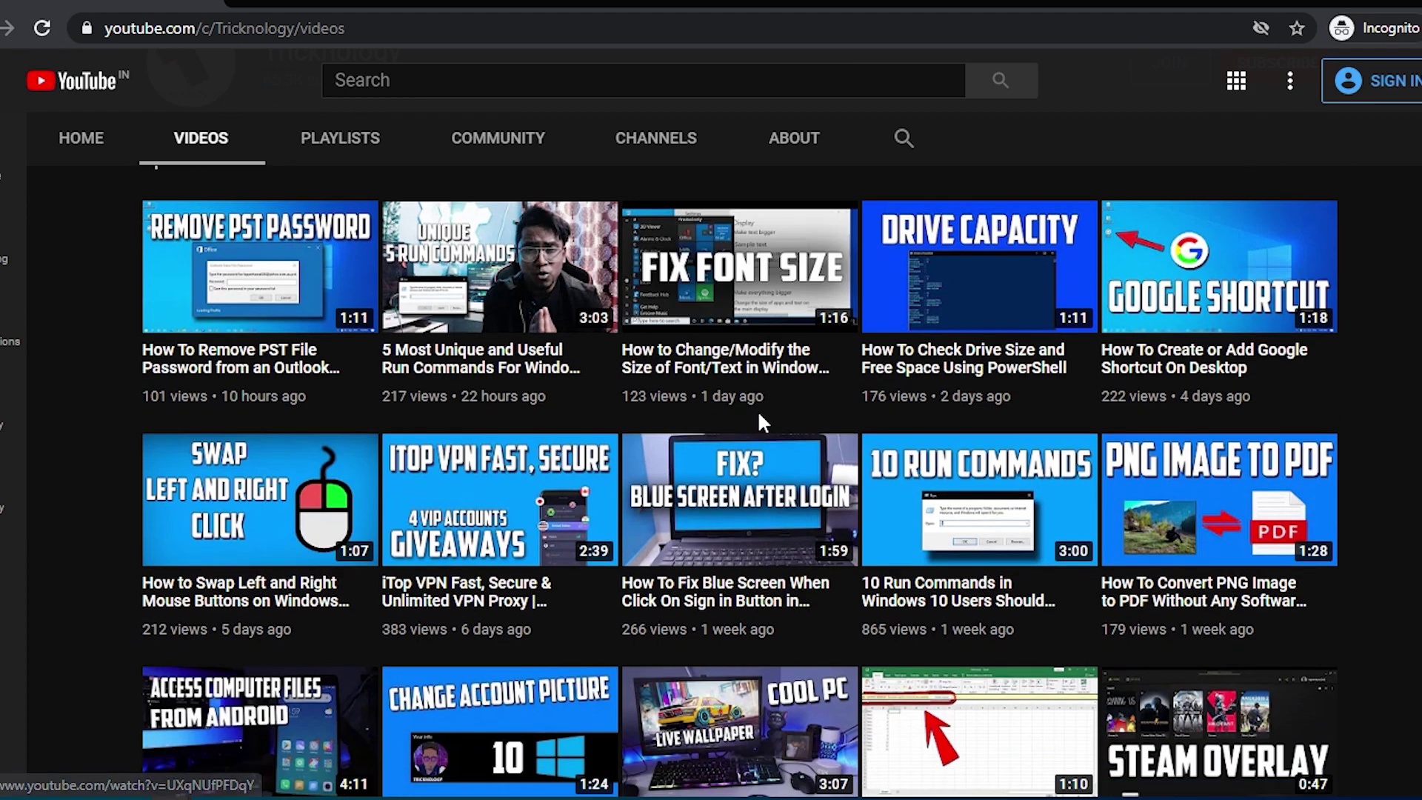
{"action": "scroll", "coordinate": [769, 423], "scroll_direction": "down", "scroll_amount": 3}
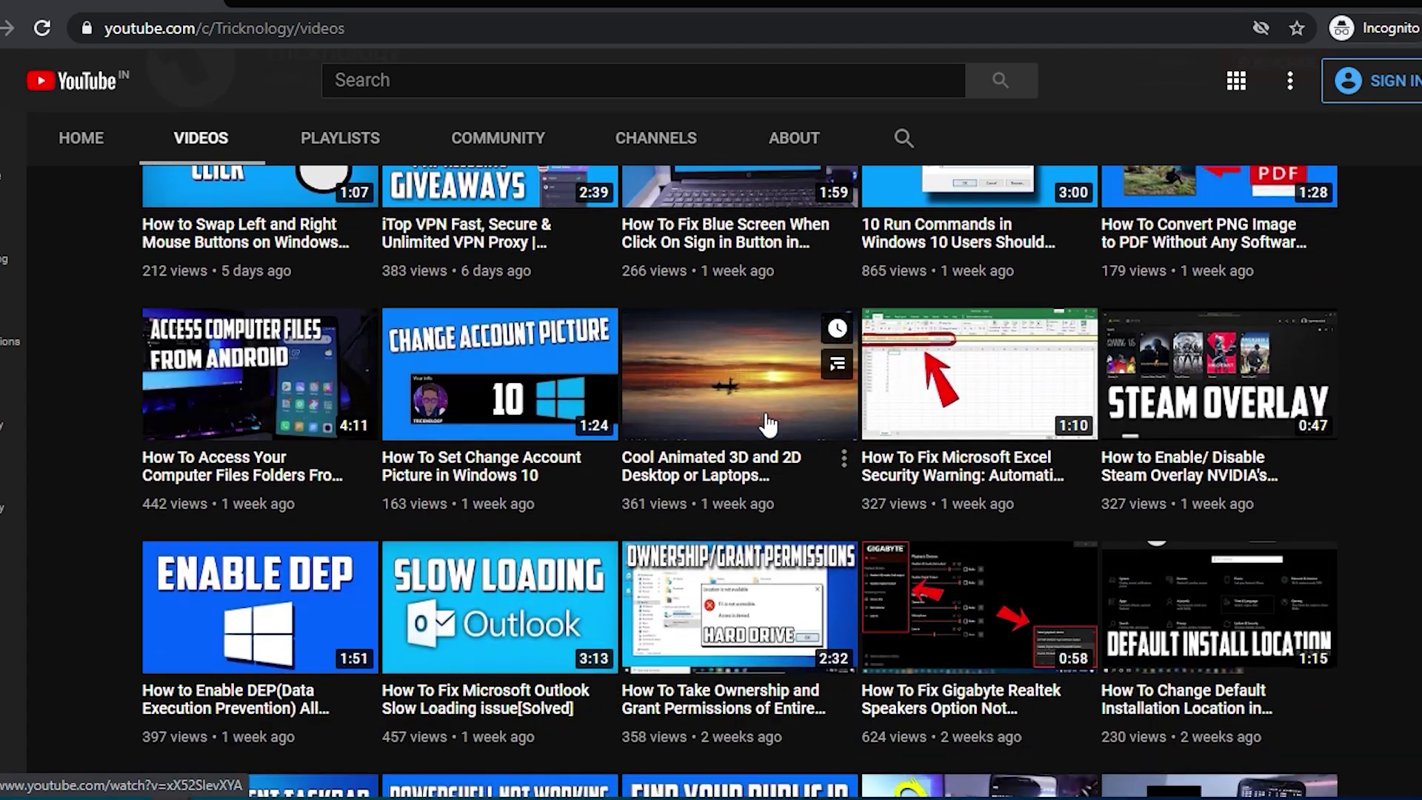
{"action": "scroll", "coordinate": [767, 426], "scroll_direction": "down", "scroll_amount": 4}
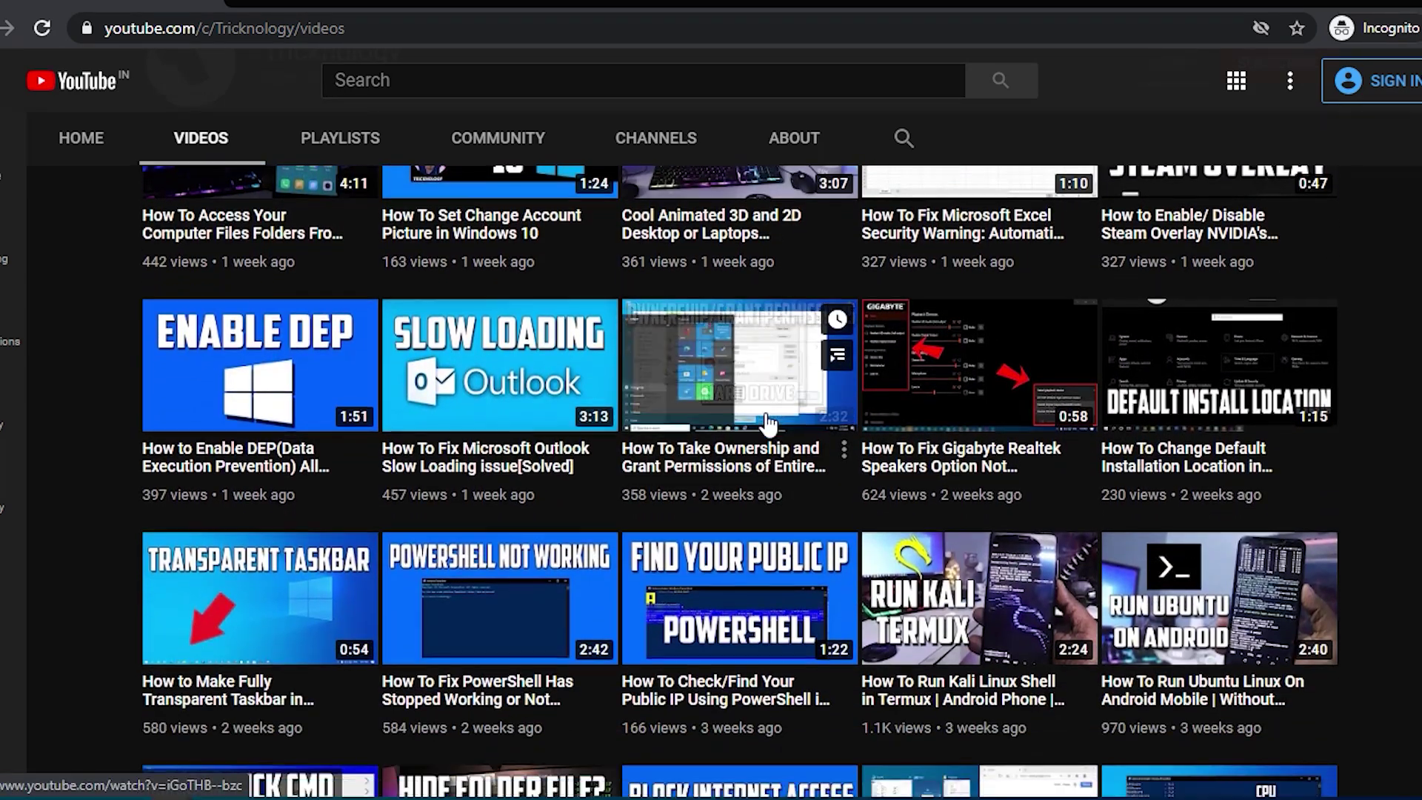
{"action": "scroll", "coordinate": [767, 423], "scroll_direction": "down", "scroll_amount": 6}
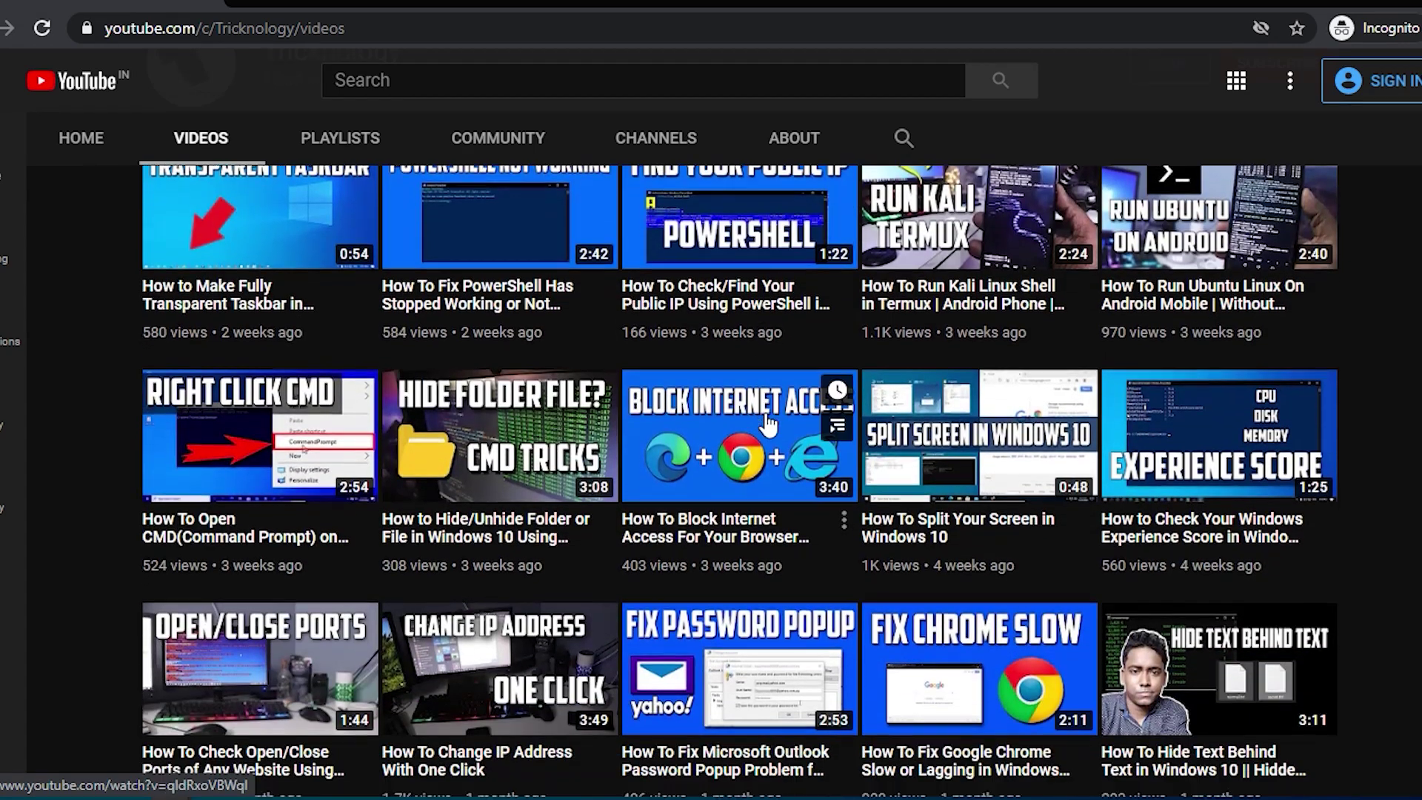
{"action": "scroll", "coordinate": [767, 424], "scroll_direction": "down", "scroll_amount": 3}
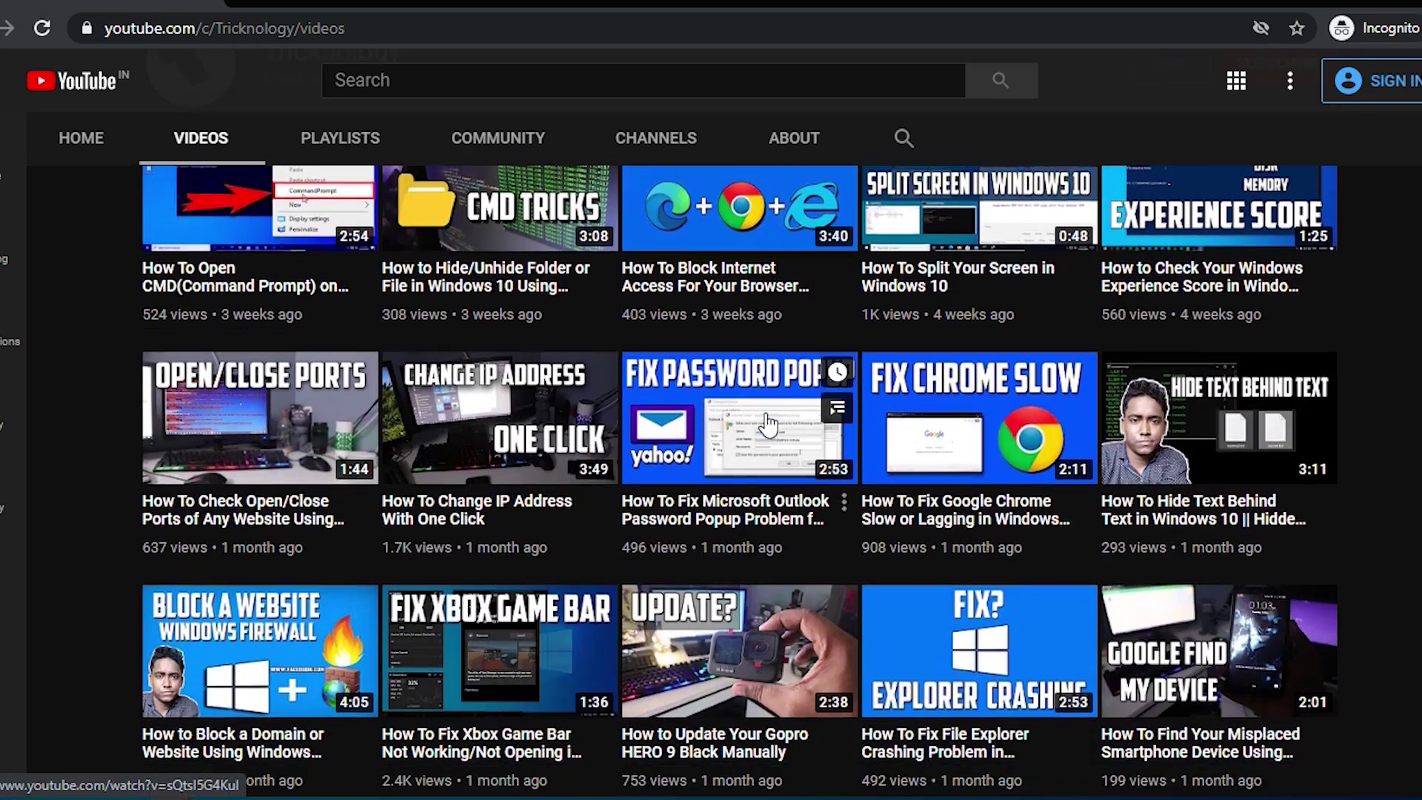
{"action": "scroll", "coordinate": [767, 424], "scroll_direction": "down", "scroll_amount": 5}
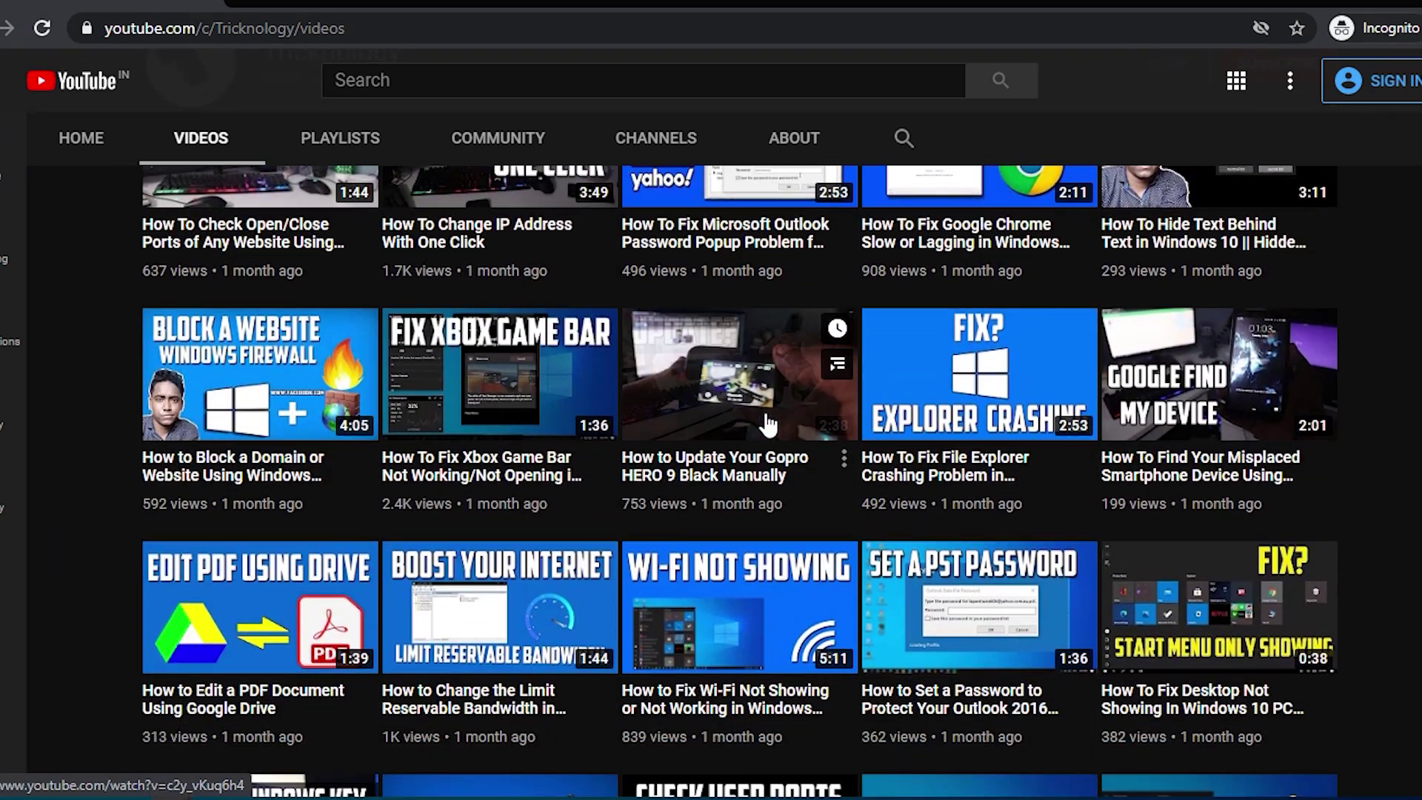